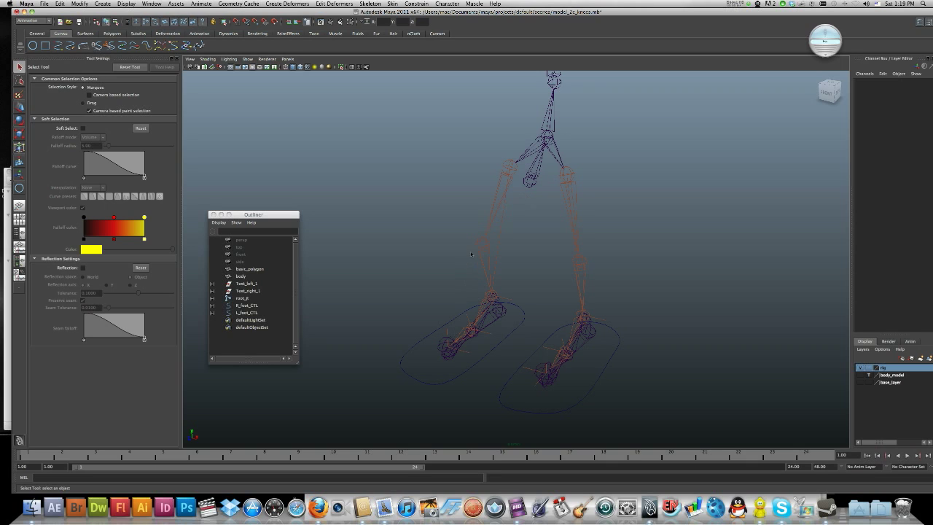
# Step: Frame the leg rig in the front view and activate the NURBS Circle tool
pyautogui.press('space')
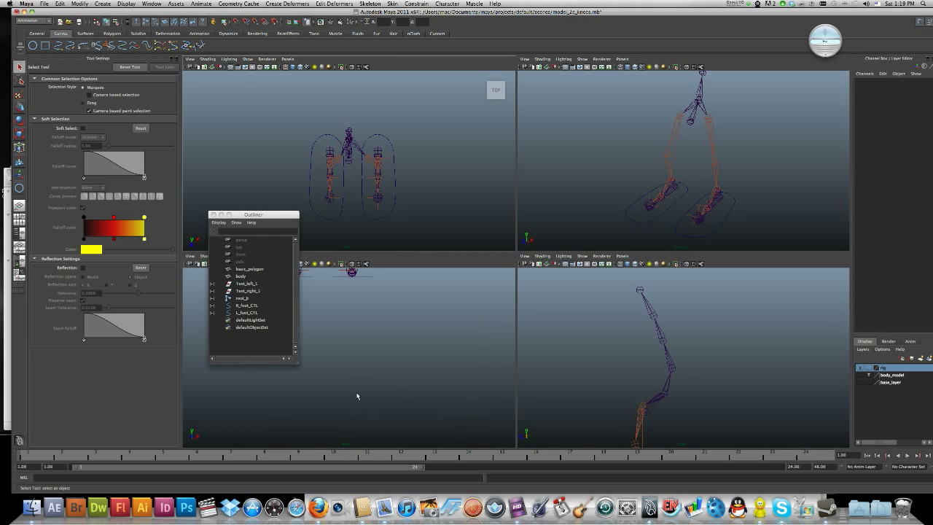
pyautogui.keyDown('alt'); pyautogui.moveTo(350, 304); pyautogui.dragTo(340, 429, button='middle'); pyautogui.keyUp('alt')
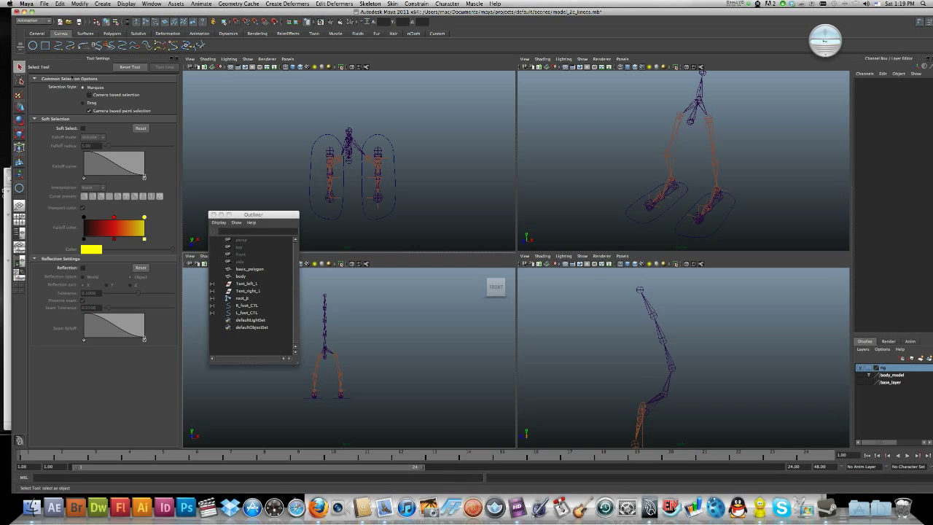
pyautogui.click(33, 46)
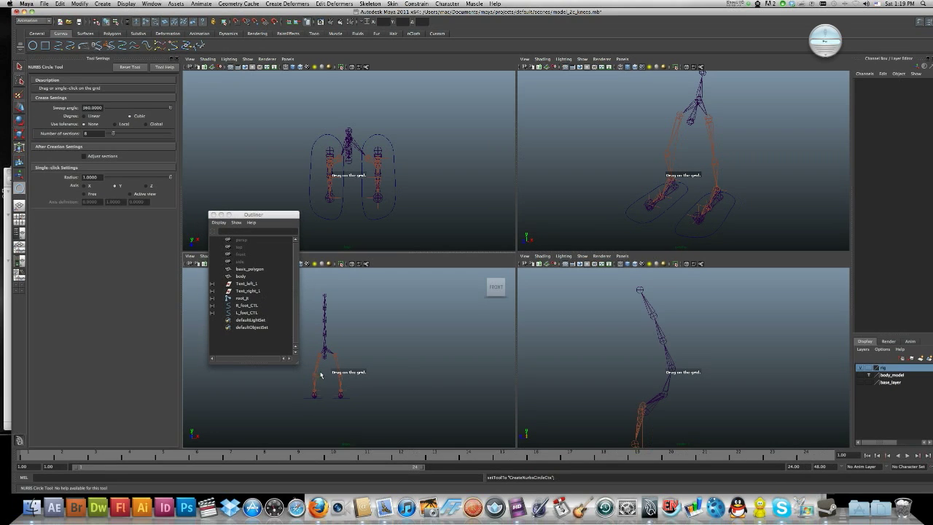
pyautogui.press('space')
# Step: Draw a NURBS circle at the left leg's knee and nudge it up to knee height
pyautogui.scroll(4, 448, 302)
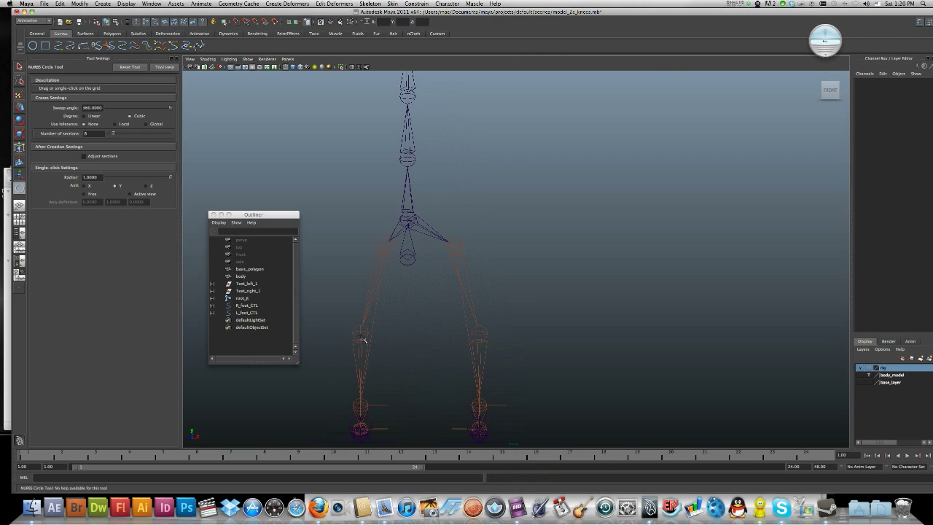
pyautogui.moveTo(363, 339); pyautogui.dragTo(377, 348)
pyautogui.press('q')
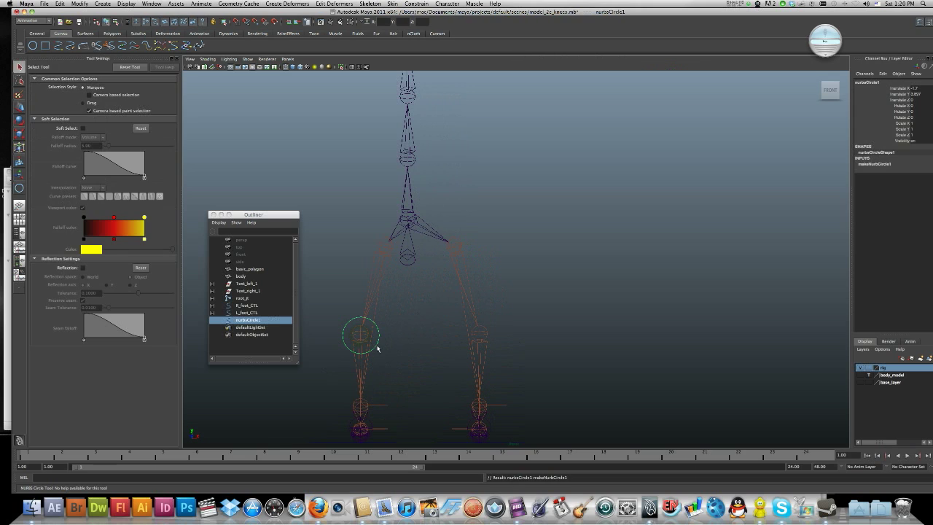
pyautogui.press('w')
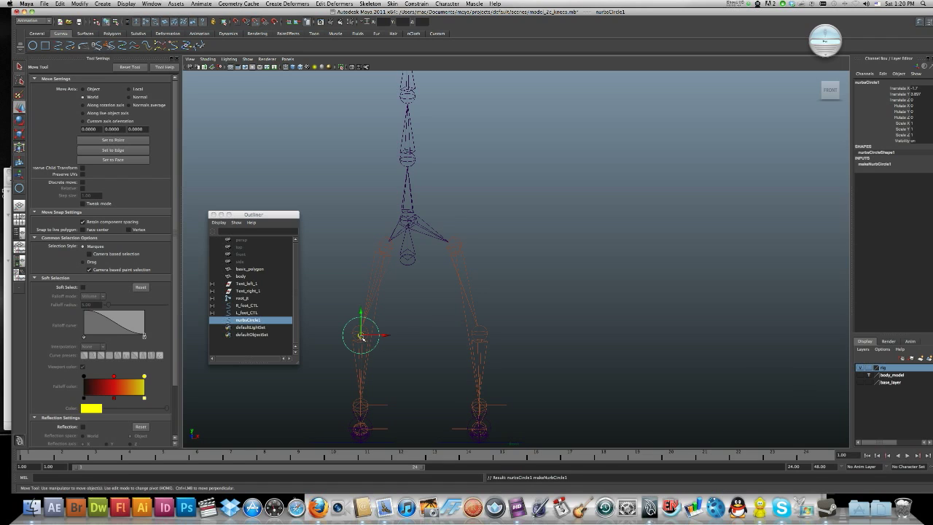
pyautogui.moveTo(363, 338); pyautogui.dragTo(361, 336)
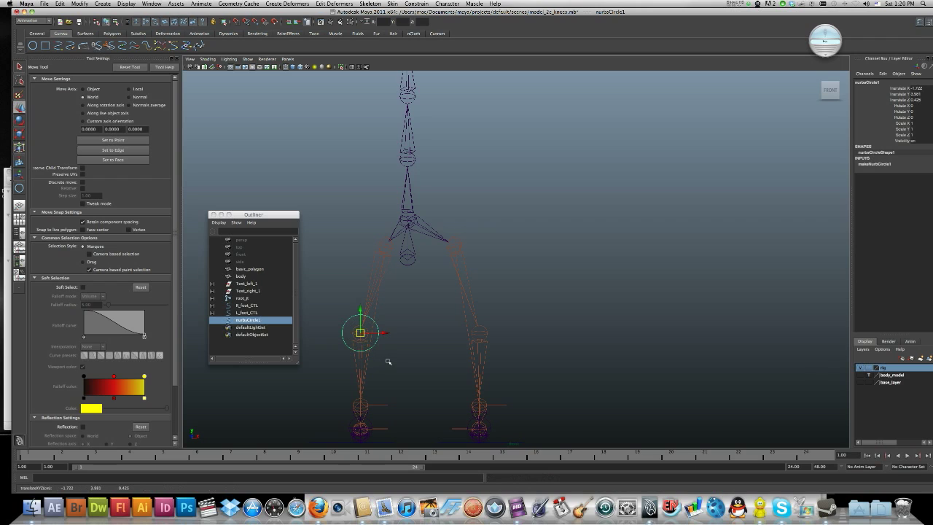
# Step: Duplicate the knee circle and slide the copy along X to the other knee
pyautogui.hotkey('ctrl', 'd')
pyautogui.moveTo(385, 334); pyautogui.dragTo(504, 335)
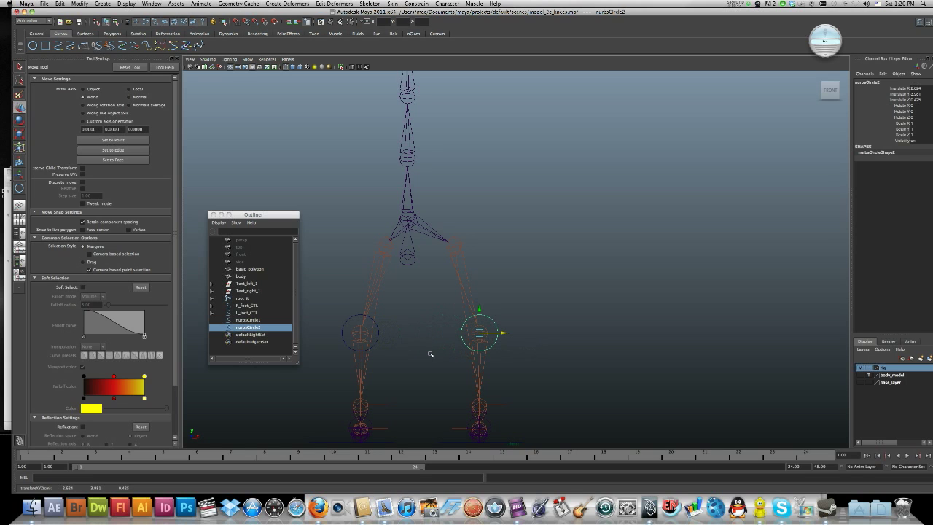
pyautogui.click(251, 320)
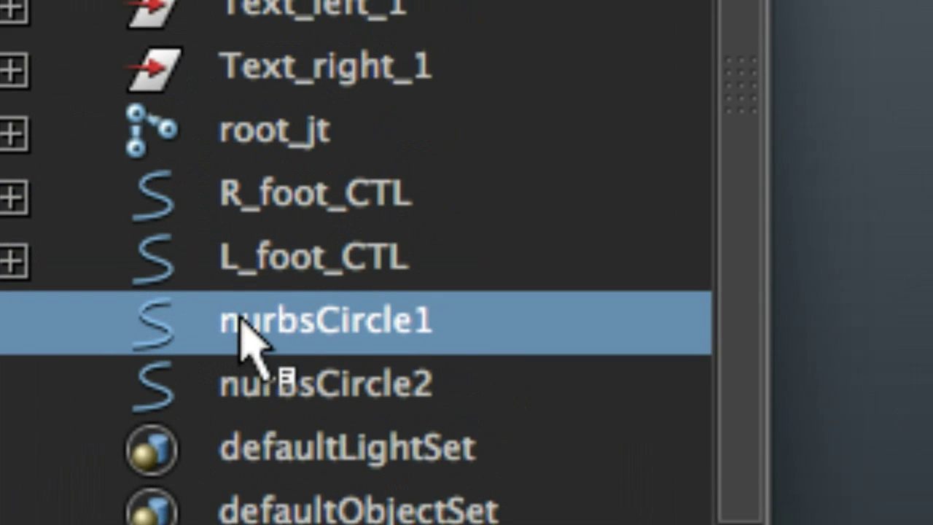
# Step: Rename nurbsCircle1 to R_knee_CTL in the Outliner
pyautogui.doubleClick(256, 302)
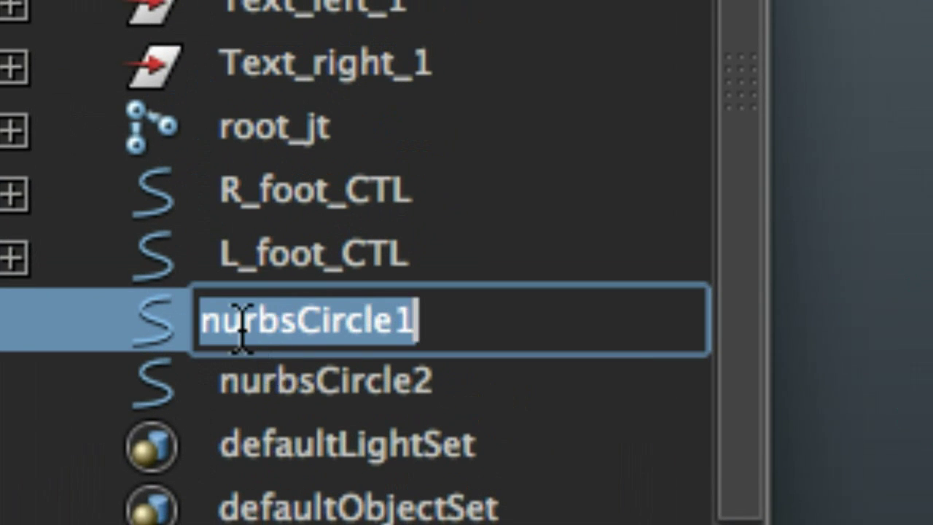
pyautogui.write('R_')
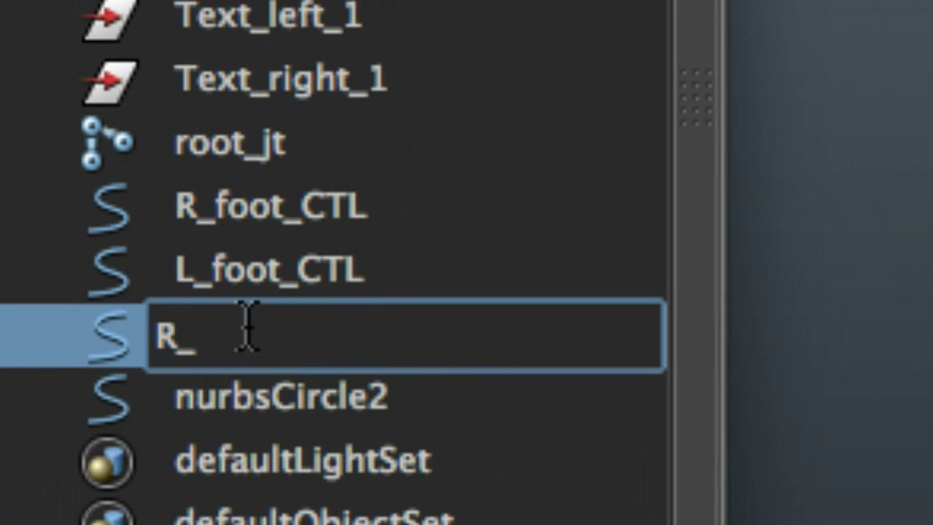
pyautogui.write('knee_CTL')
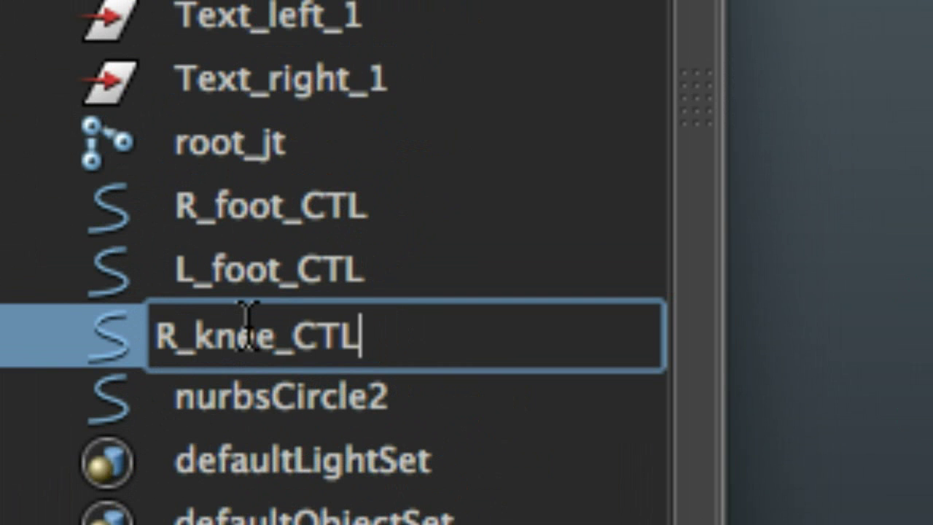
pyautogui.press('Return')
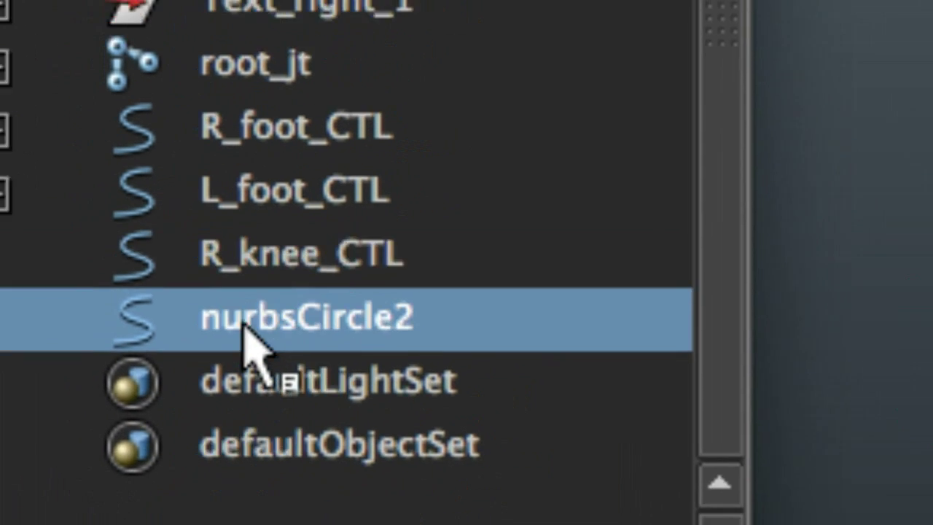
# Step: Rename nurbsCircle2 to L_knee_CTL, correcting a typo along the way
pyautogui.doubleClick(214, 396)
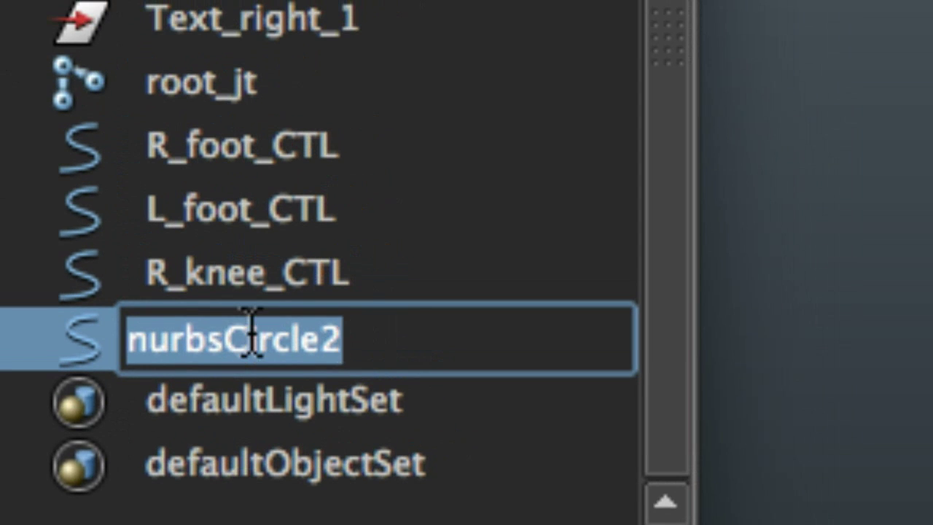
pyautogui.write('L_K')
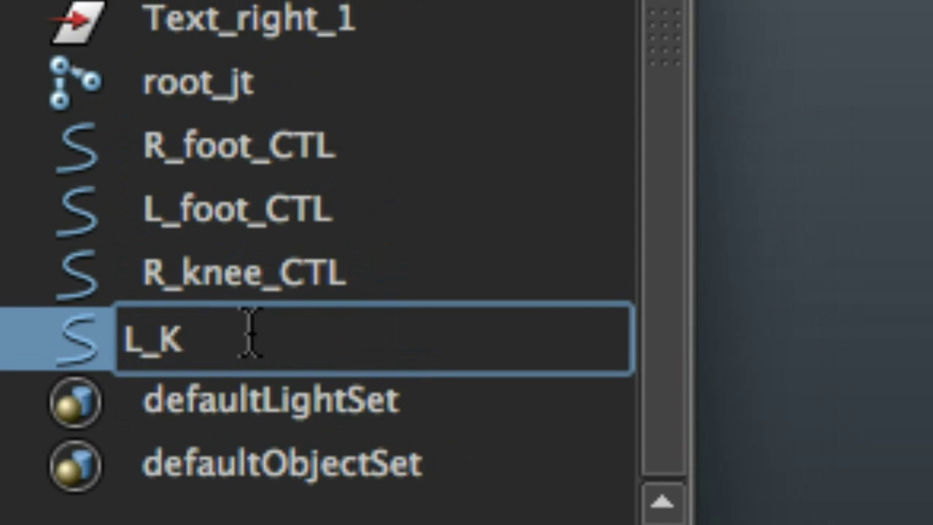
pyautogui.write('nee')
pyautogui.press('BackSpace')
pyautogui.press('BackSpace')
pyautogui.press('BackSpace')
pyautogui.press('BackSpace')
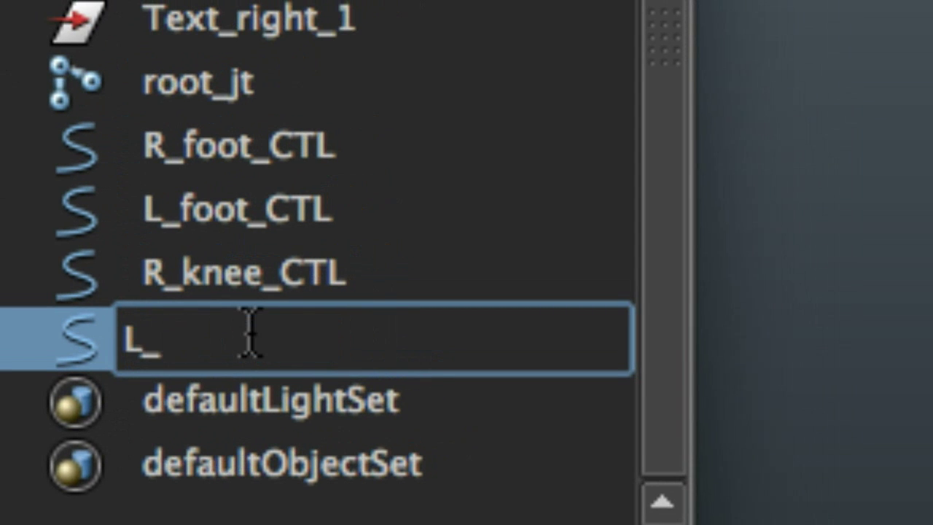
pyautogui.write('knee')
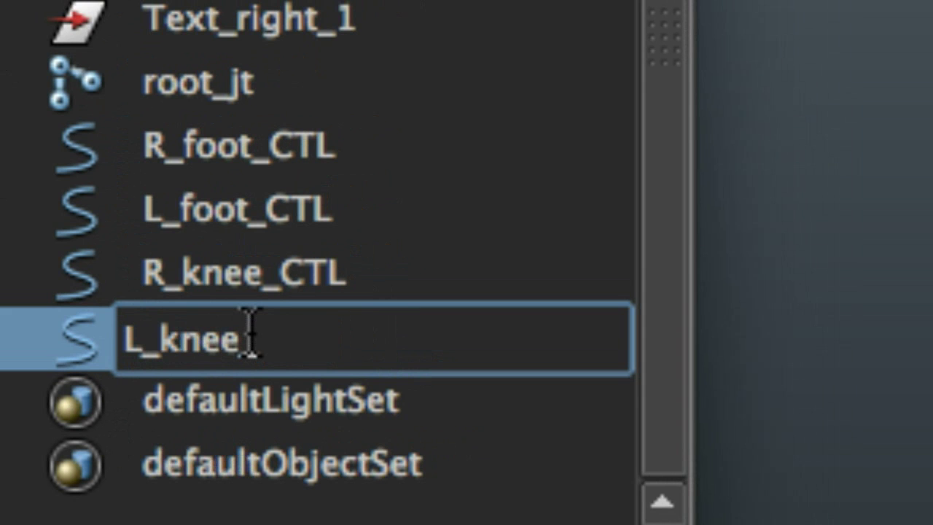
pyautogui.write('_CTL')
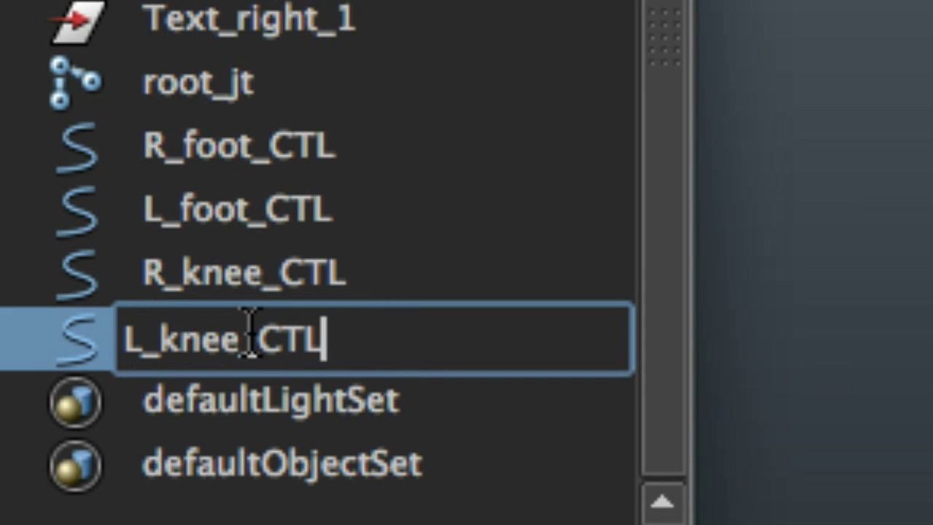
pyautogui.press('Return')
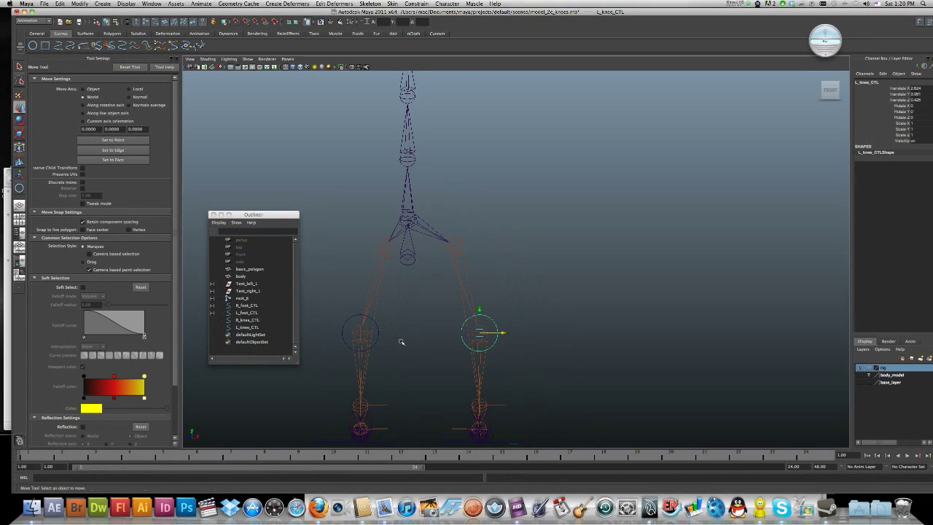
# Step: Move R_knee_CTL and L_knee_CTL forward in front of the knees in the perspective view
pyautogui.click(401, 342)
pyautogui.press('space')
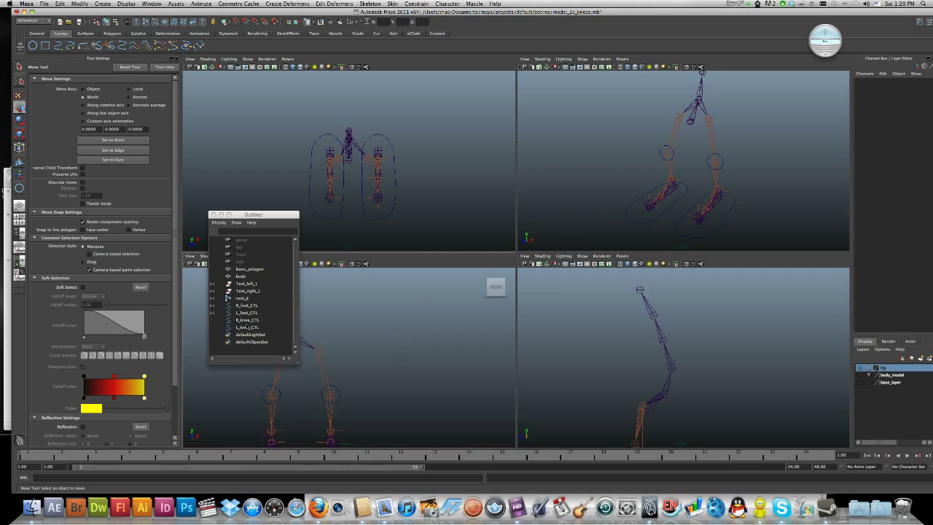
pyautogui.click(247, 320)
pyautogui.keyDown('ctrl'); pyautogui.click(246, 328); pyautogui.keyUp('ctrl')
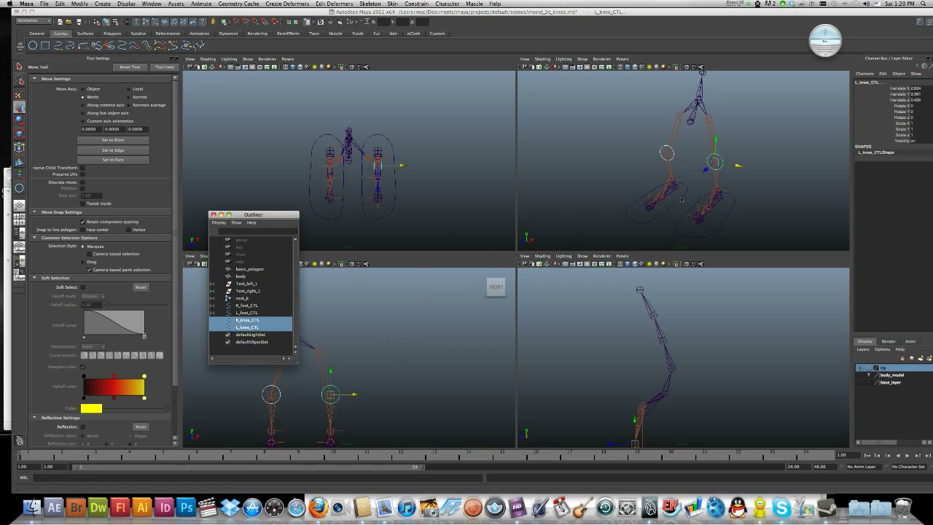
pyautogui.keyDown('alt'); pyautogui.moveTo(682, 199); pyautogui.dragTo(677, 220); pyautogui.keyUp('alt')
pyautogui.press('space')
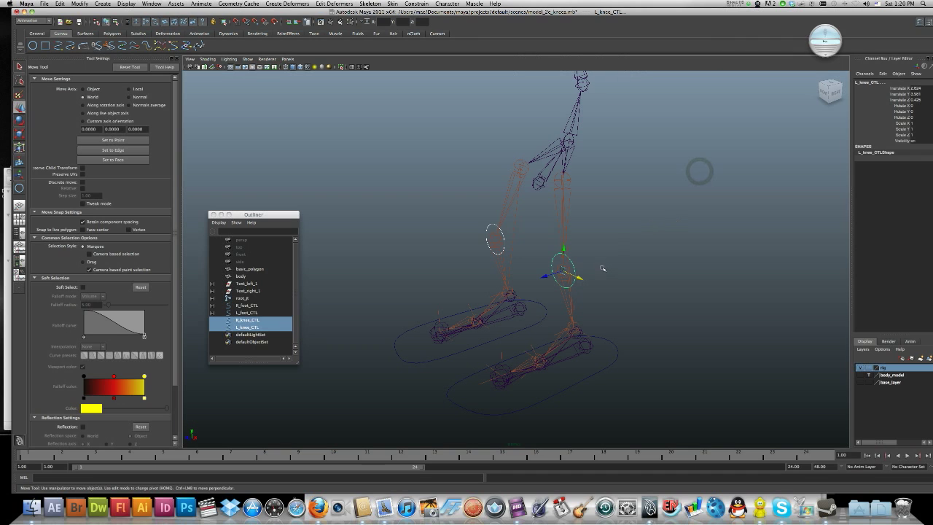
pyautogui.moveTo(546, 280); pyautogui.dragTo(459, 250)
pyautogui.click(452, 246)
pyautogui.click(455, 254)
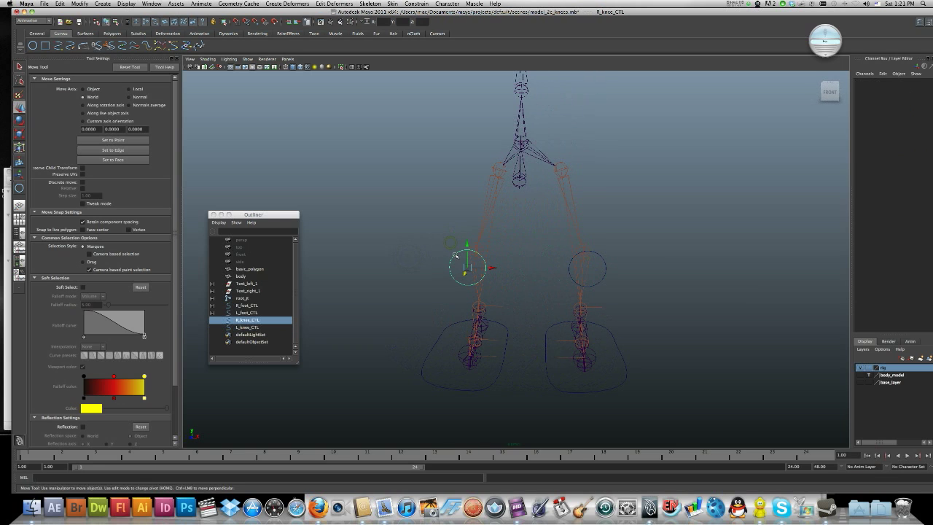
# Step: Delete construction history and freeze transformations on R_knee_CTL
pyautogui.click(60, 4)
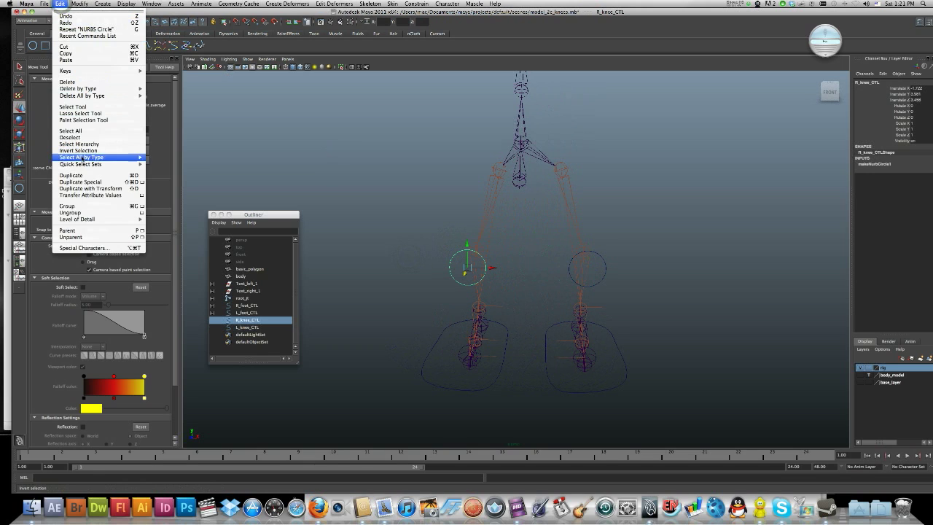
pyautogui.moveTo(81, 90)
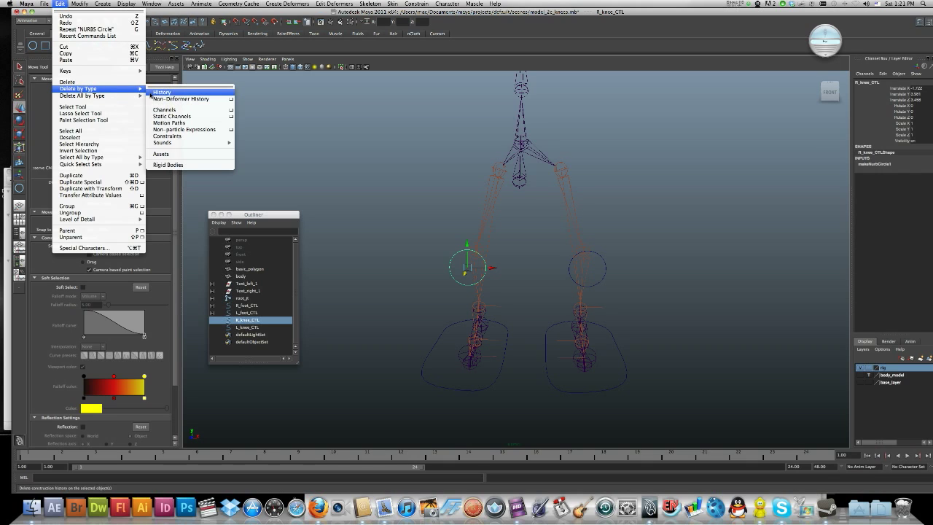
pyautogui.click(151, 93)
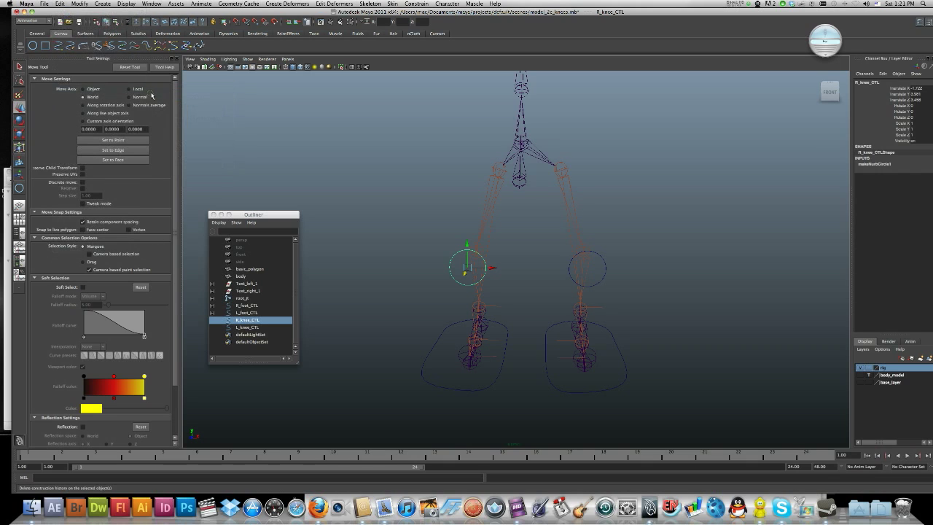
pyautogui.click(81, 3)
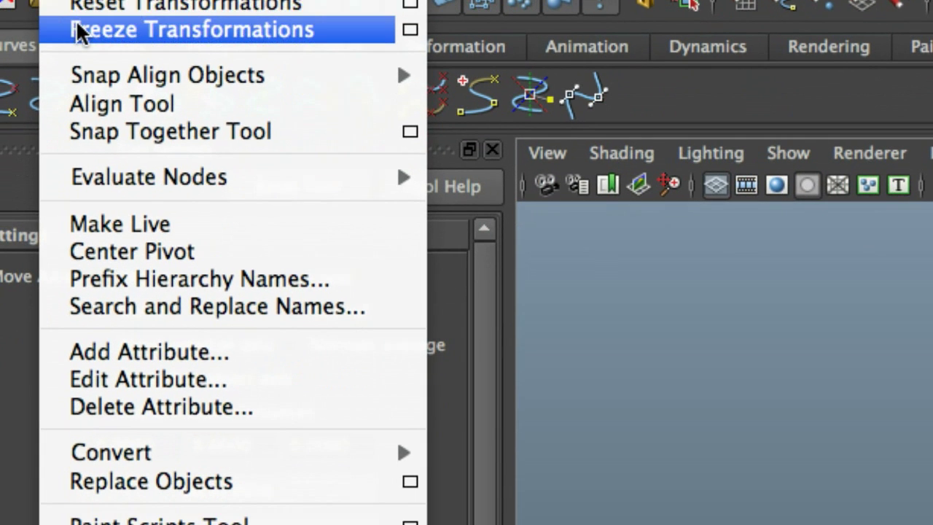
pyautogui.click(84, 111)
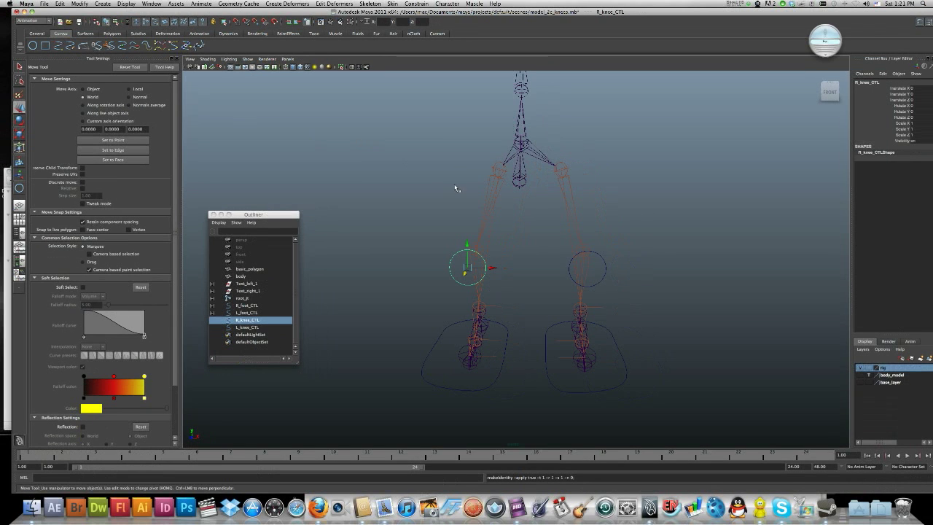
# Step: Delete history and freeze transforms on L_knee_CTL, zeroing its translate and rotate
pyautogui.click(598, 255)
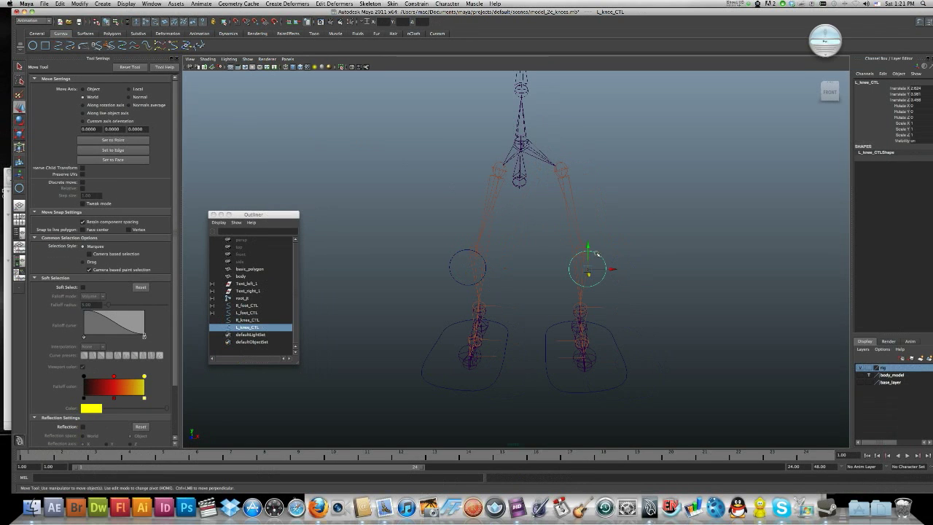
pyautogui.click(62, 5)
pyautogui.moveTo(109, 87)
pyautogui.click(179, 94)
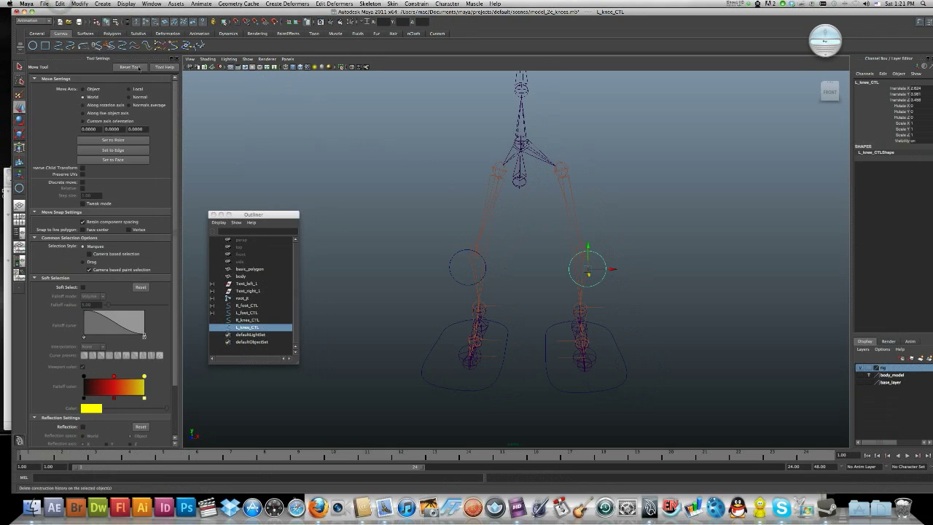
pyautogui.click(79, 3)
pyautogui.click(102, 33)
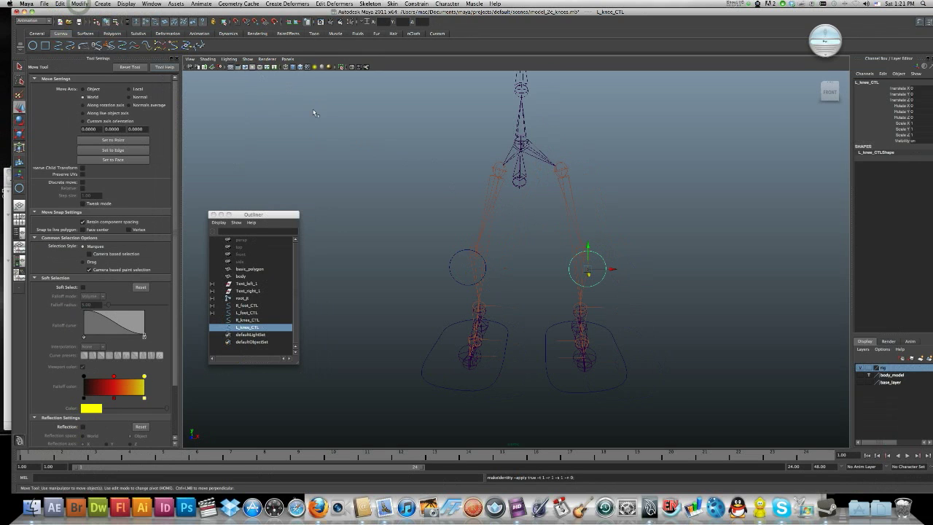
pyautogui.moveTo(516, 256); pyautogui.dragTo(433, 221)
# Step: Pole-vector constrain ikHandle2 to R_knee_CTL, then deselect
pyautogui.click(431, 218)
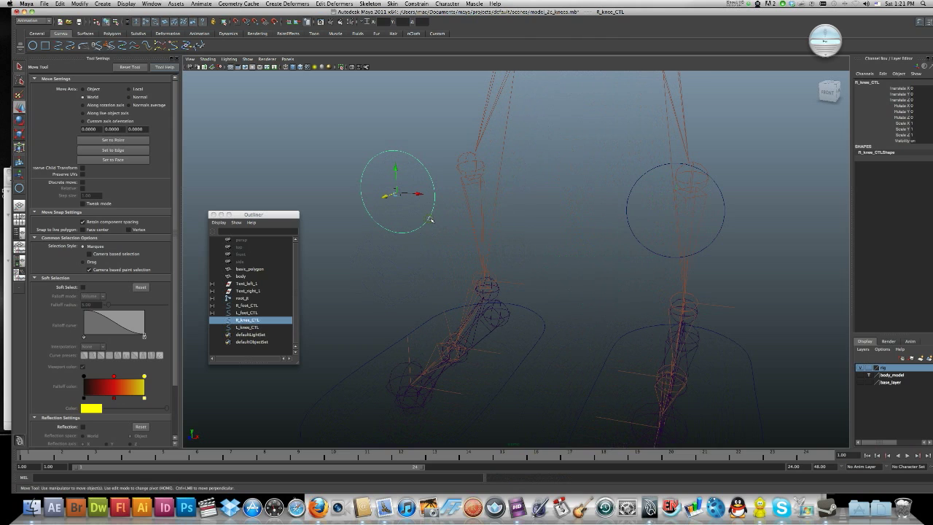
pyautogui.scroll(5, 522, 302)
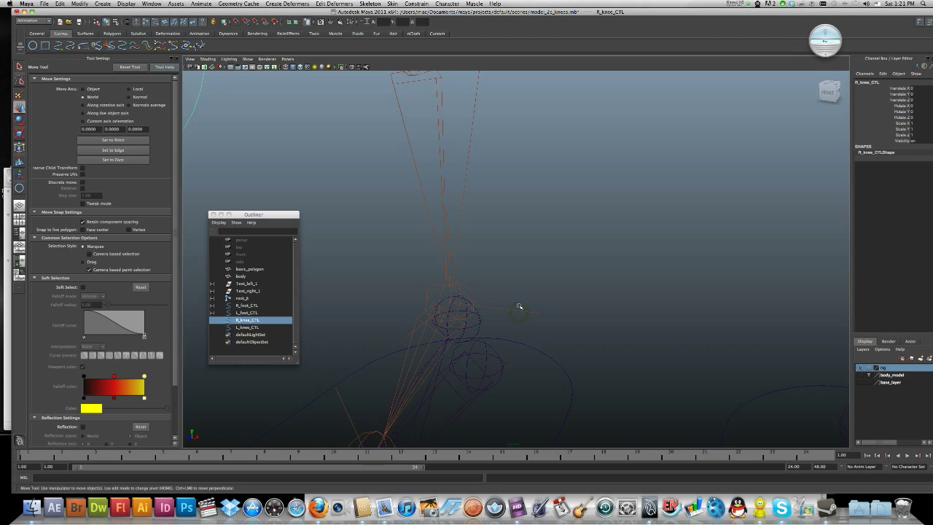
pyautogui.click(521, 312)
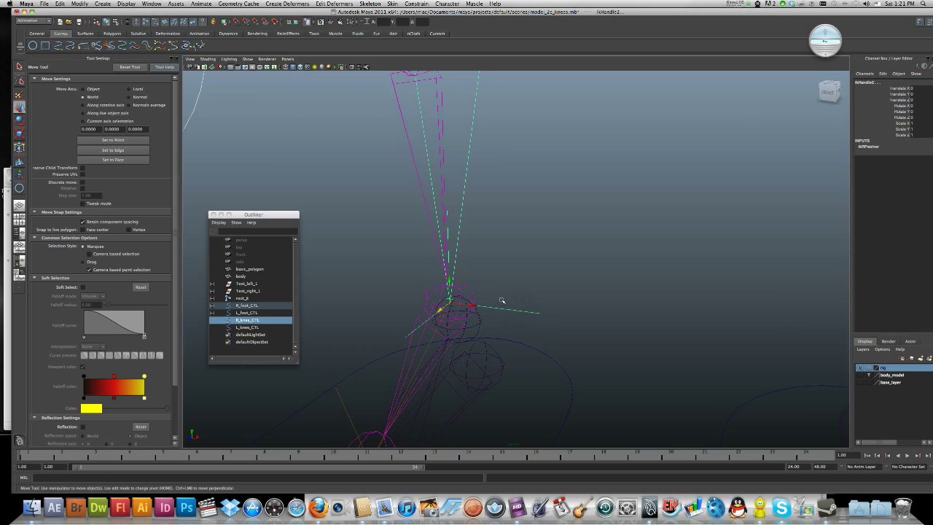
pyautogui.scroll(-5, 502, 301)
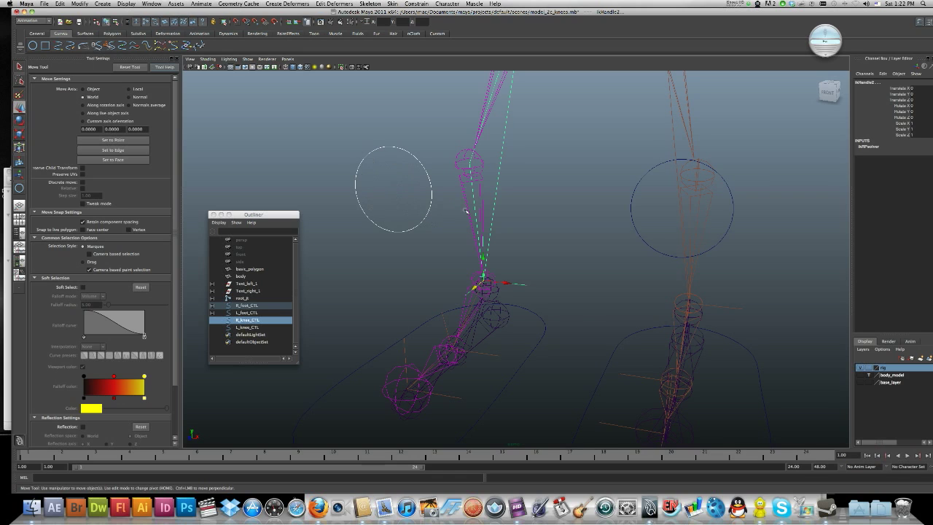
pyautogui.scroll(-2, 478, 213)
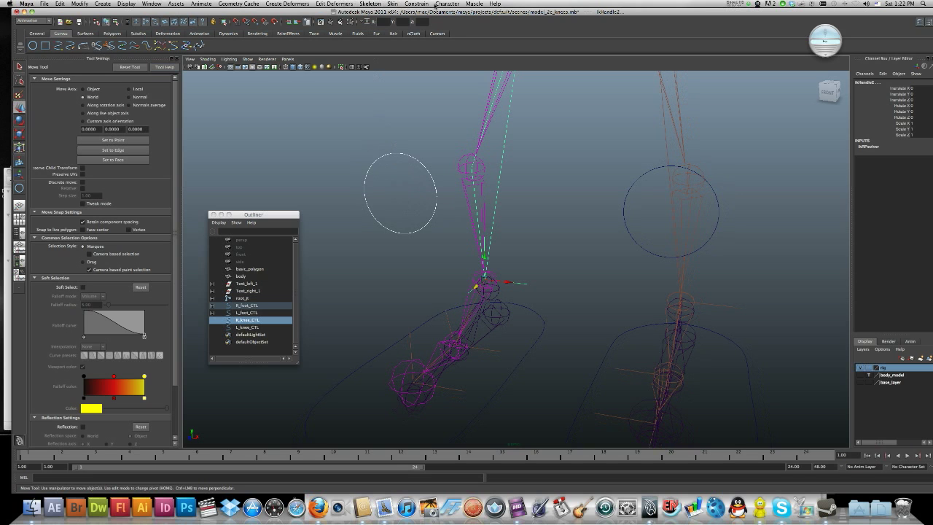
pyautogui.click(414, 5)
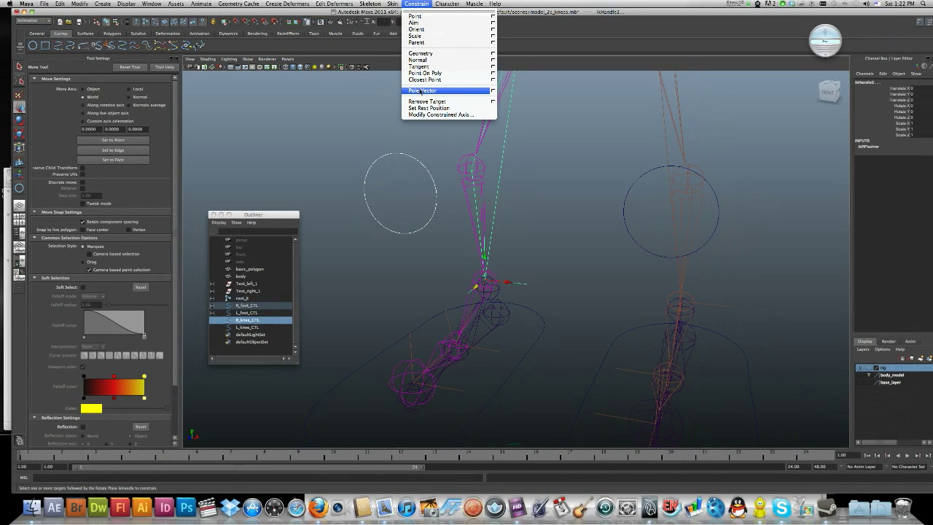
pyautogui.click(422, 90)
pyautogui.click(369, 134)
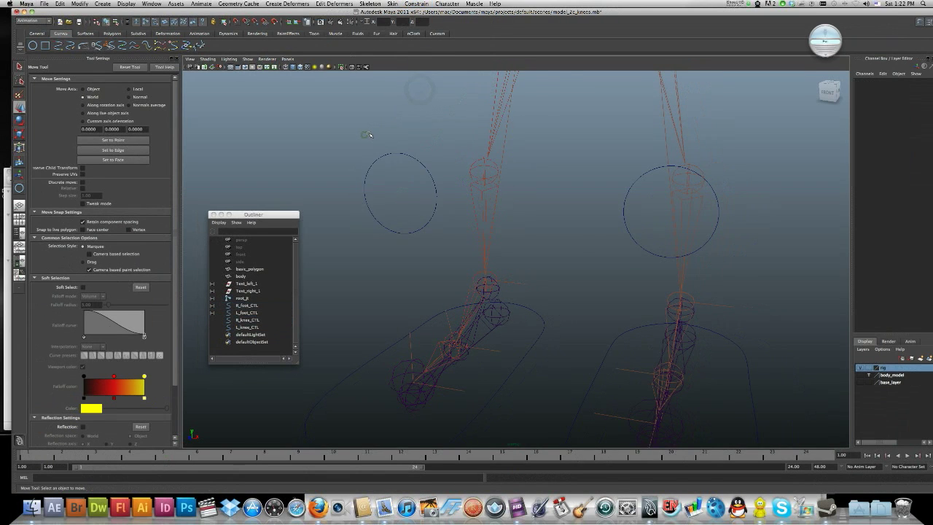
# Step: Test the right knee by moving R_knee_CTL sideways, then undo the move
pyautogui.click(449, 202)
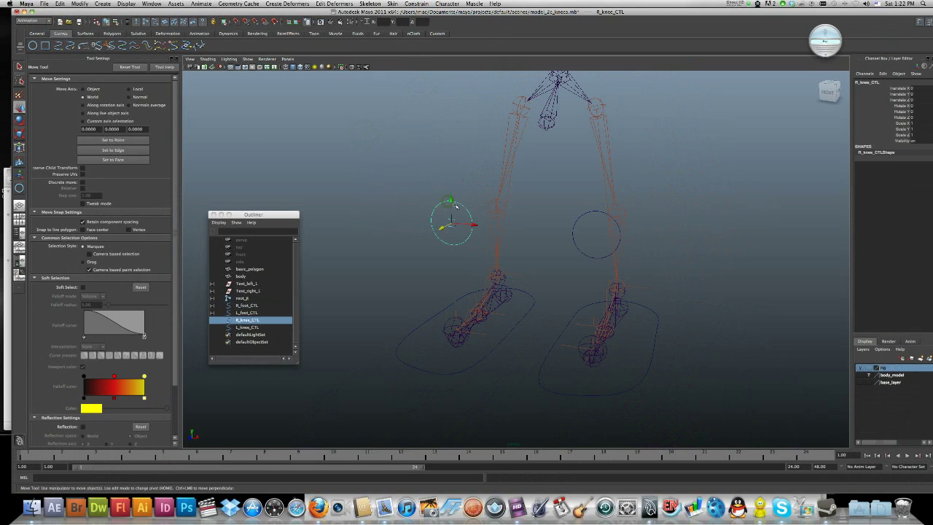
pyautogui.moveTo(476, 226)
pyautogui.mouseDown()
pyautogui.moveTo(505, 229)
pyautogui.moveTo(442, 220)
pyautogui.moveTo(495, 226)
pyautogui.mouseUp()
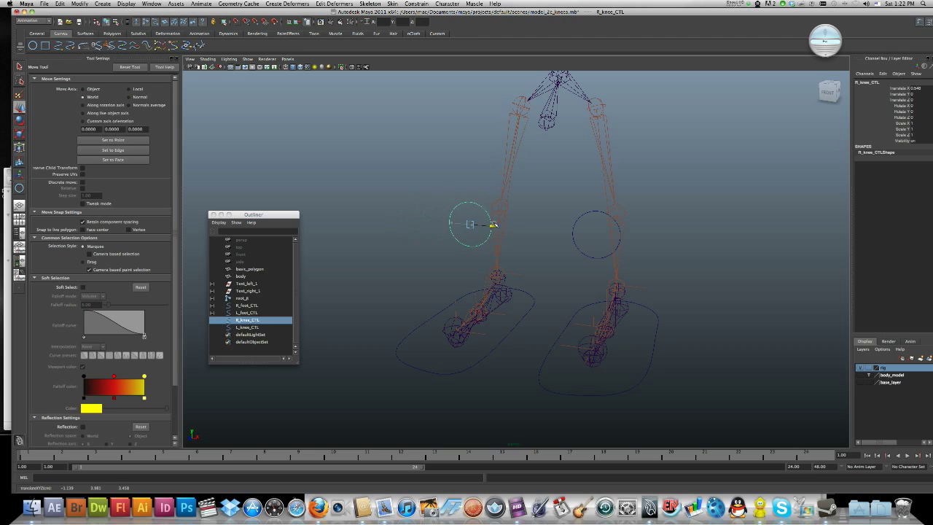
pyautogui.press('z')
pyautogui.click(527, 230)
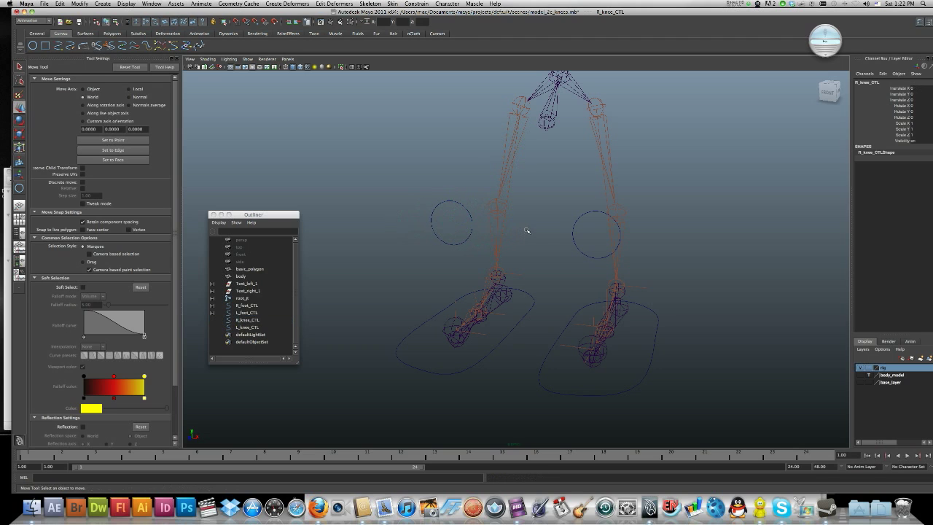
pyautogui.click(522, 270)
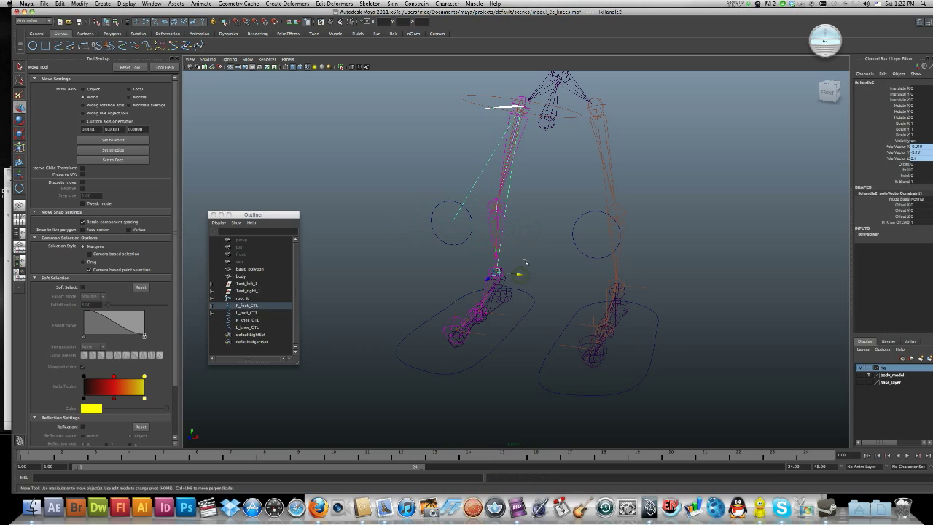
pyautogui.moveTo(522, 264)
pyautogui.keyDown('alt'); pyautogui.mouseDown()
pyautogui.moveTo(470, 243)
pyautogui.moveTo(525, 250)
pyautogui.moveTo(515, 256)
pyautogui.mouseUp(); pyautogui.keyUp('alt')
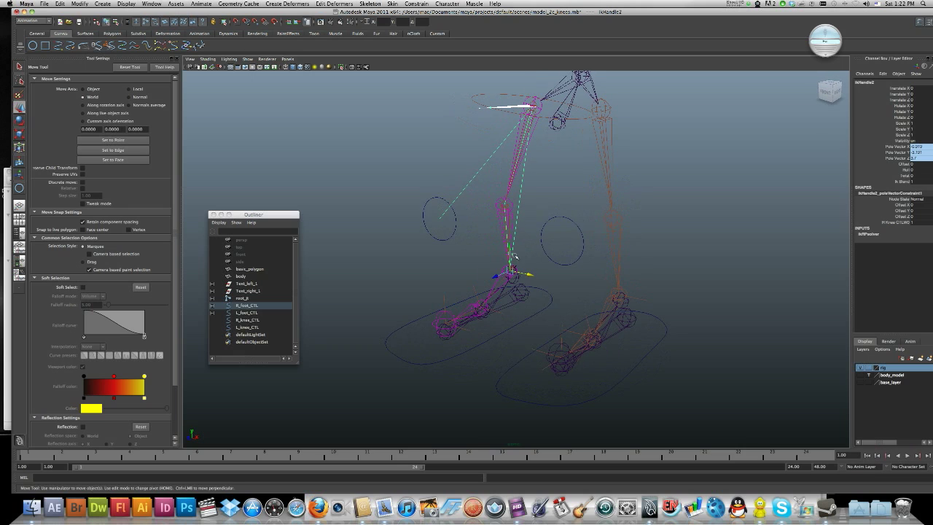
# Step: Pole-vector constrain ikHandle1 to L_knee_CTL after undoing an accidental point constraint
pyautogui.click(564, 218)
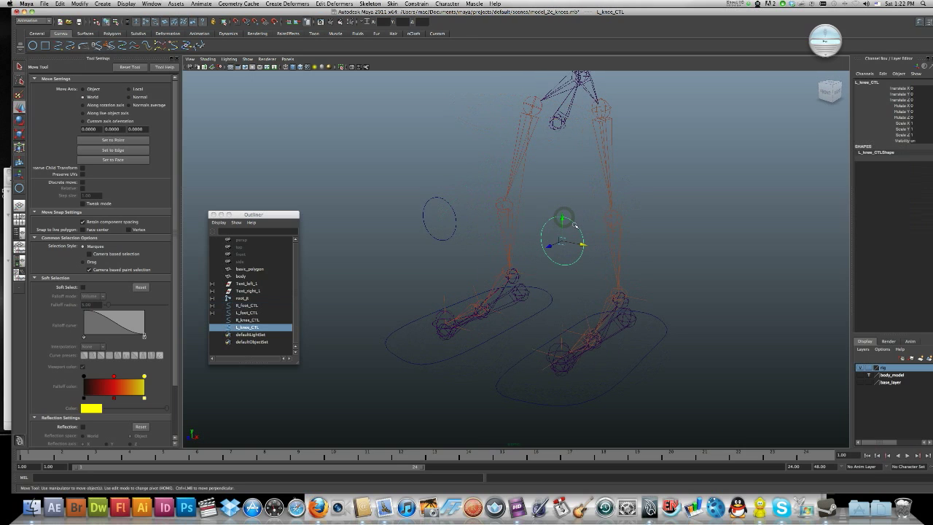
pyautogui.click(644, 302)
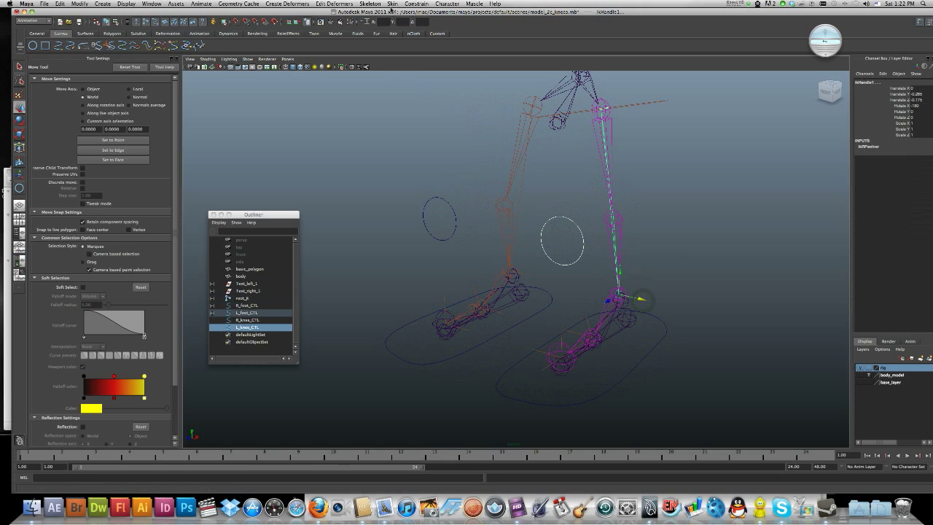
pyautogui.click(415, 4)
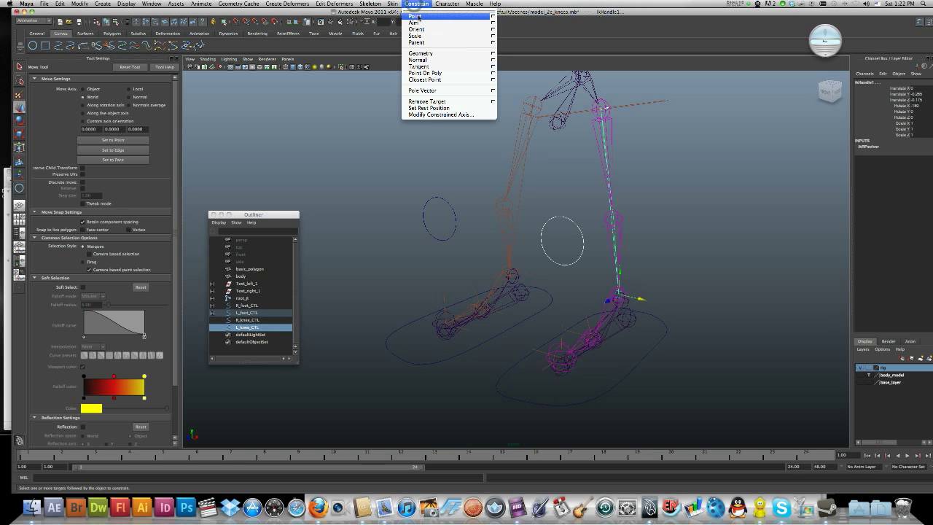
pyautogui.click(420, 17)
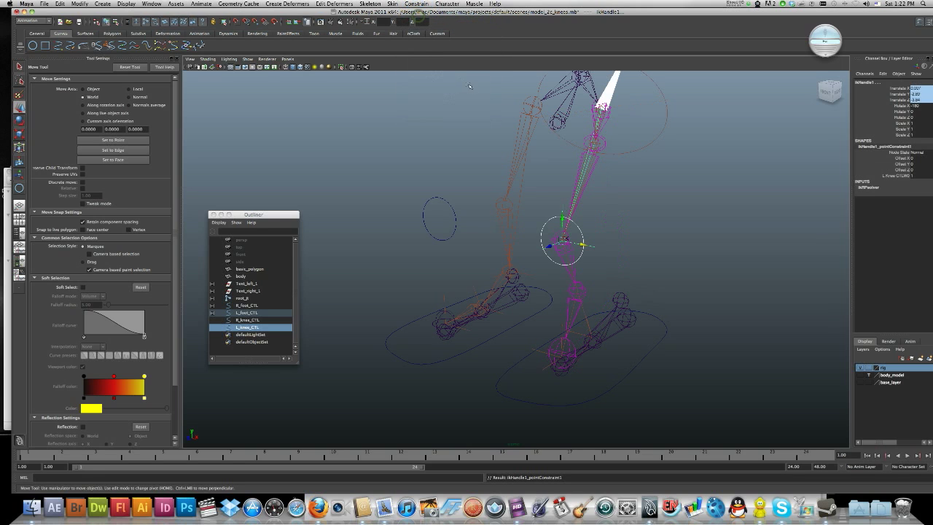
pyautogui.click(661, 245)
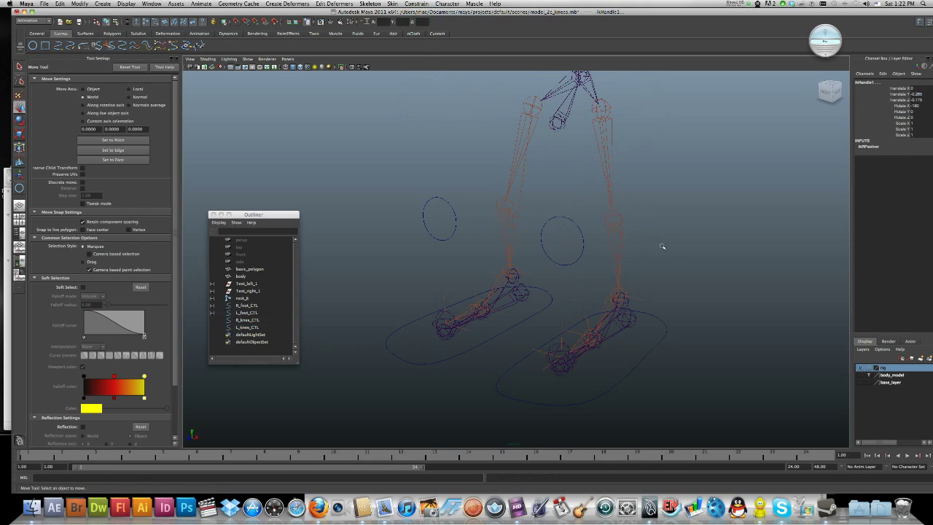
pyautogui.click(582, 255)
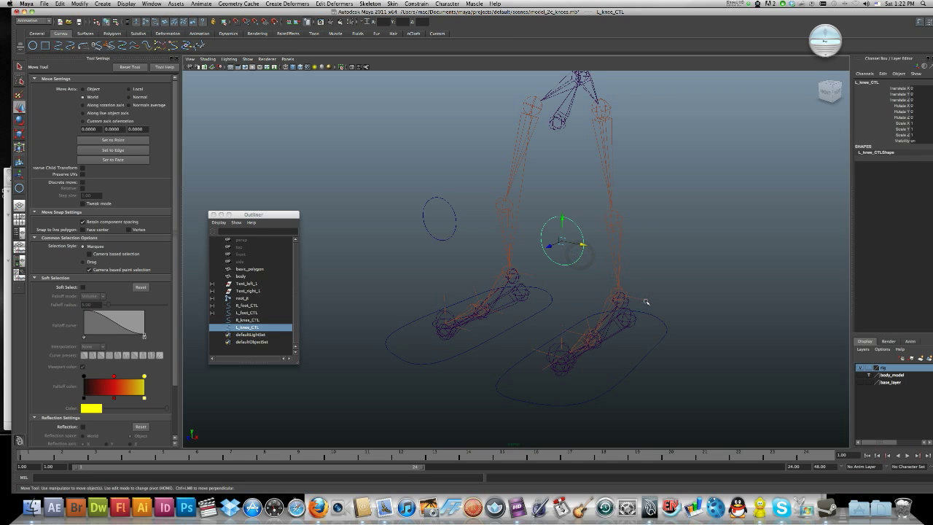
pyautogui.press('z')
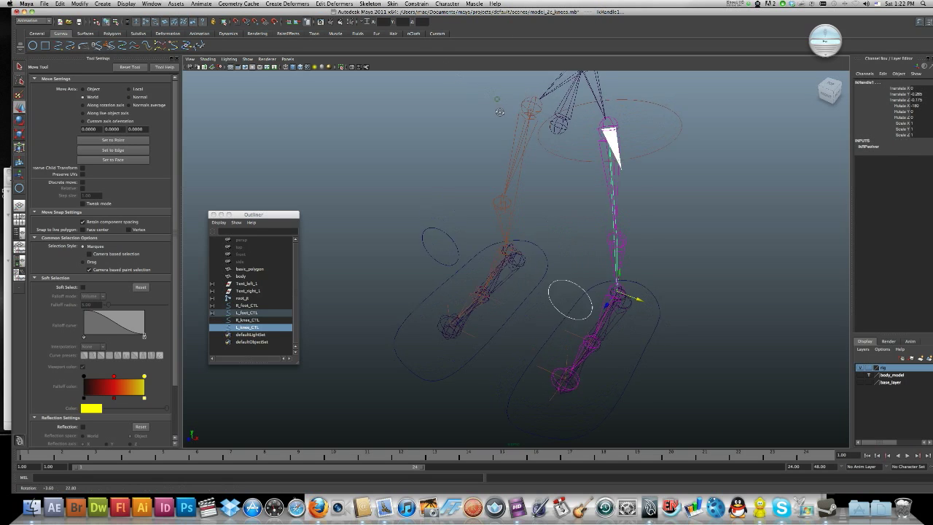
pyautogui.click(417, 4)
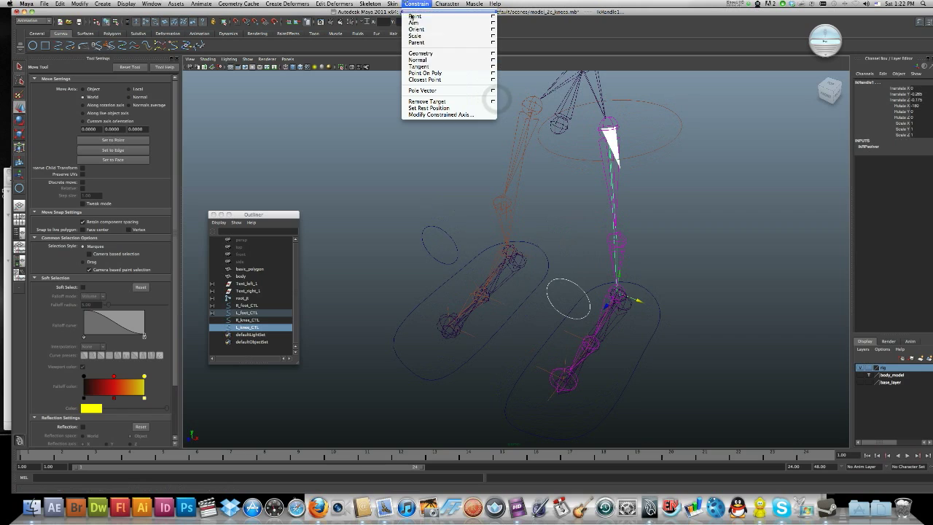
pyautogui.click(445, 91)
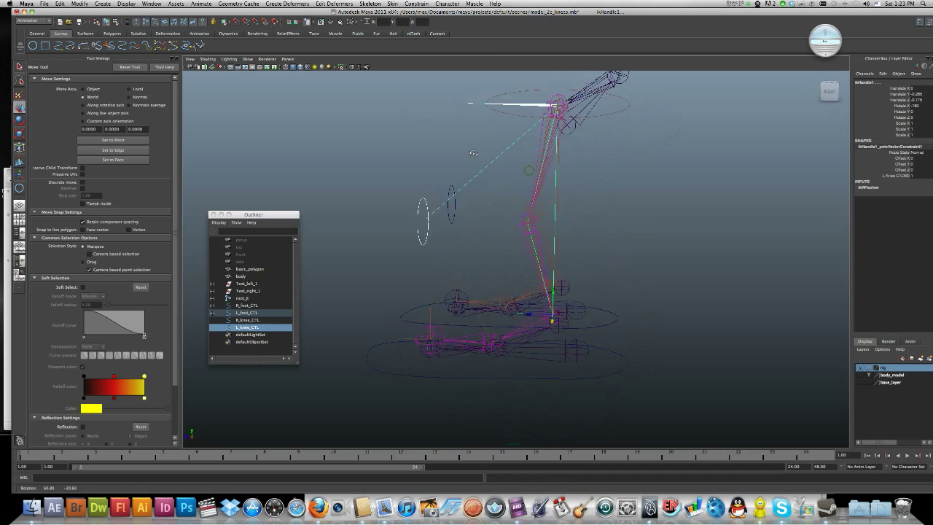
pyautogui.click(635, 226)
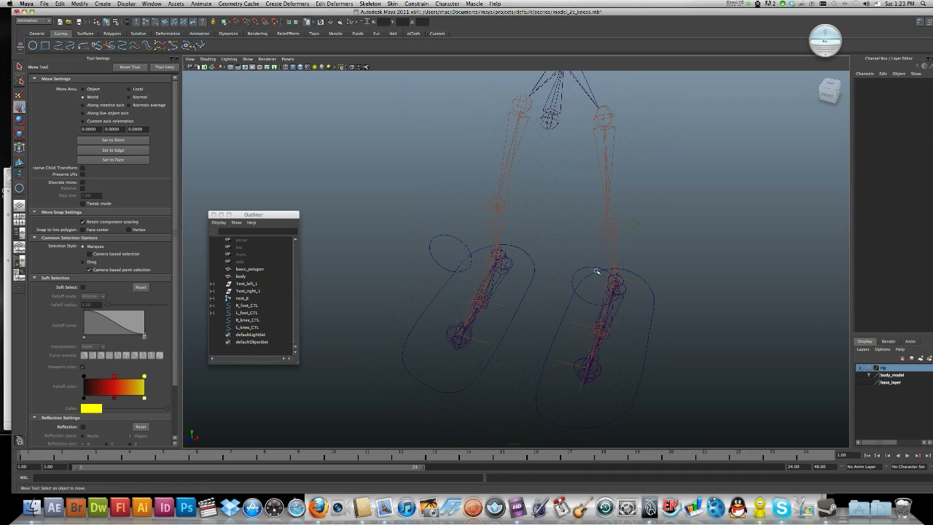
pyautogui.click(597, 270)
pyautogui.keyDown('alt'); pyautogui.moveTo(581, 213); pyautogui.dragTo(640, 249); pyautogui.keyUp('alt')
pyautogui.press('z')
pyautogui.click(672, 247)
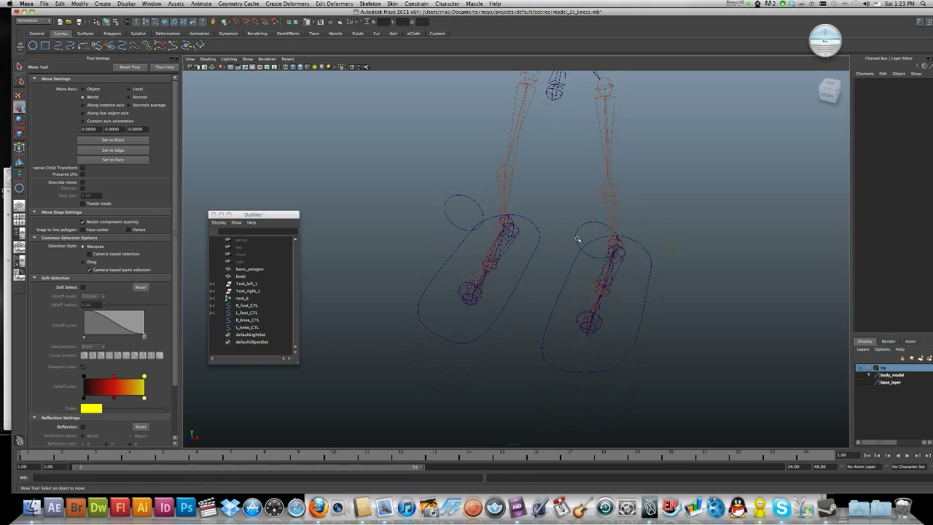
pyautogui.keyDown('alt'); pyautogui.moveTo(579, 240); pyautogui.dragTo(556, 221); pyautogui.keyUp('alt')
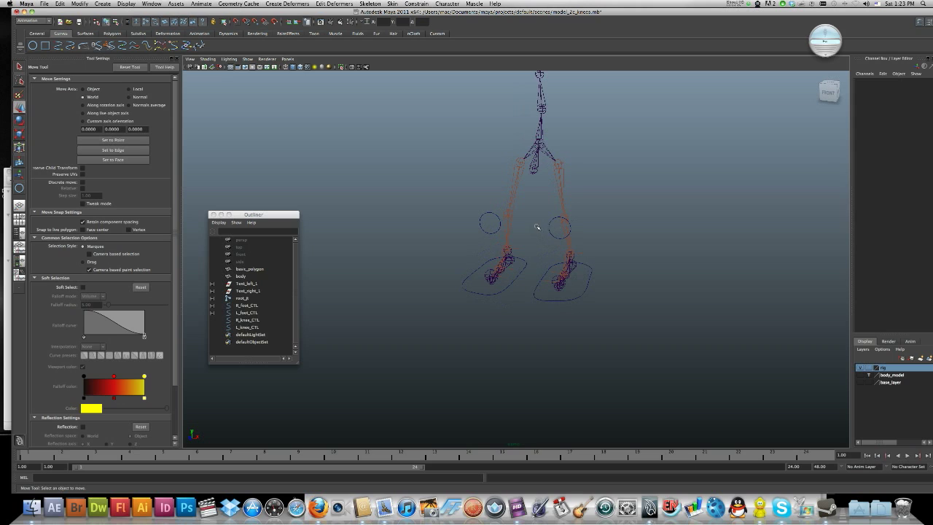
# Step: Draw a new small NURBS circle between the knees in the front view
pyautogui.press('space')
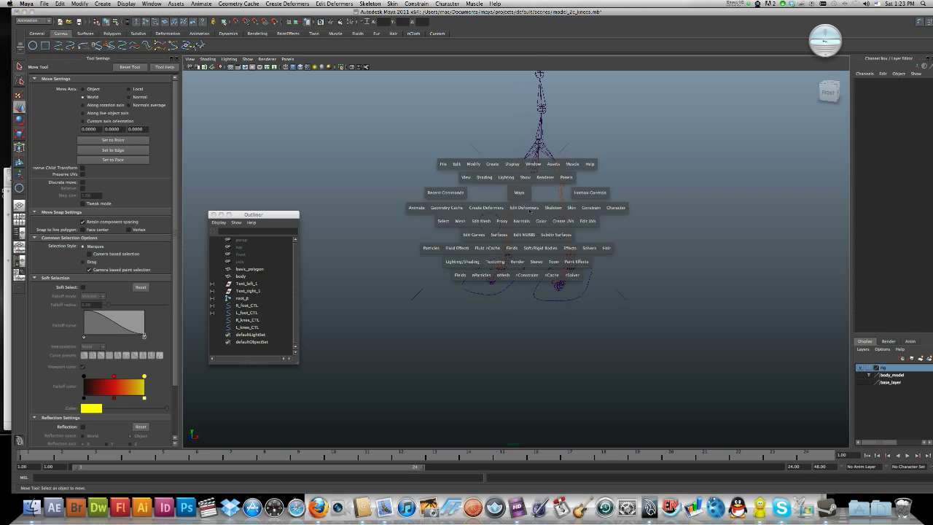
pyautogui.keyDown('alt'); pyautogui.moveTo(331, 367); pyautogui.dragTo(380, 361, button='right'); pyautogui.keyUp('alt')
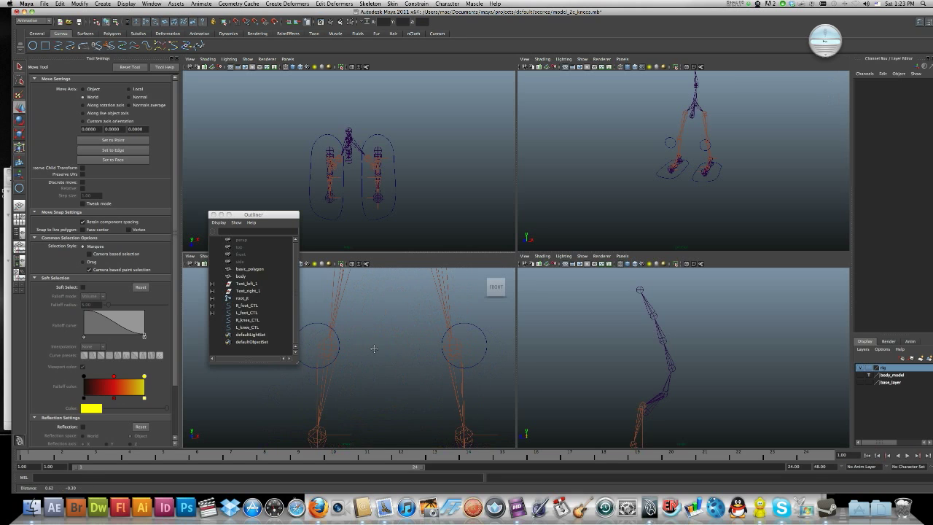
pyautogui.click(32, 45)
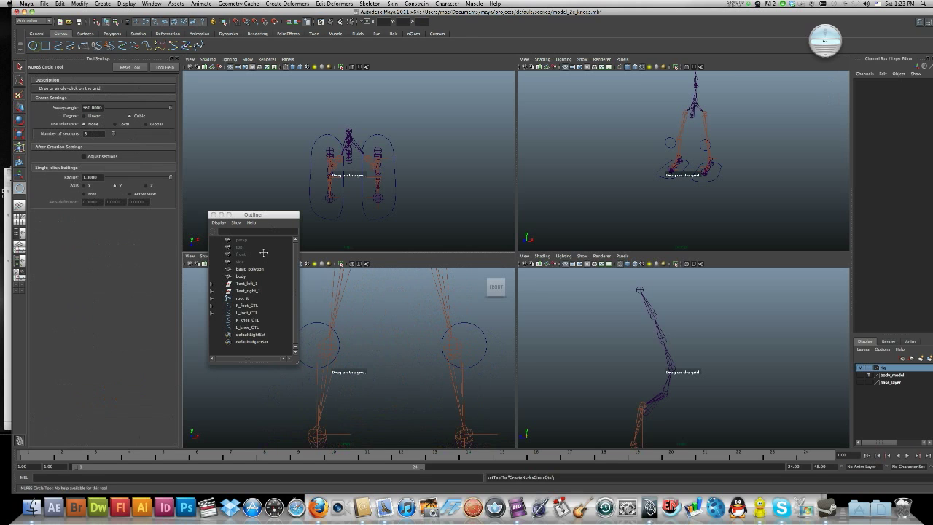
pyautogui.click(388, 351)
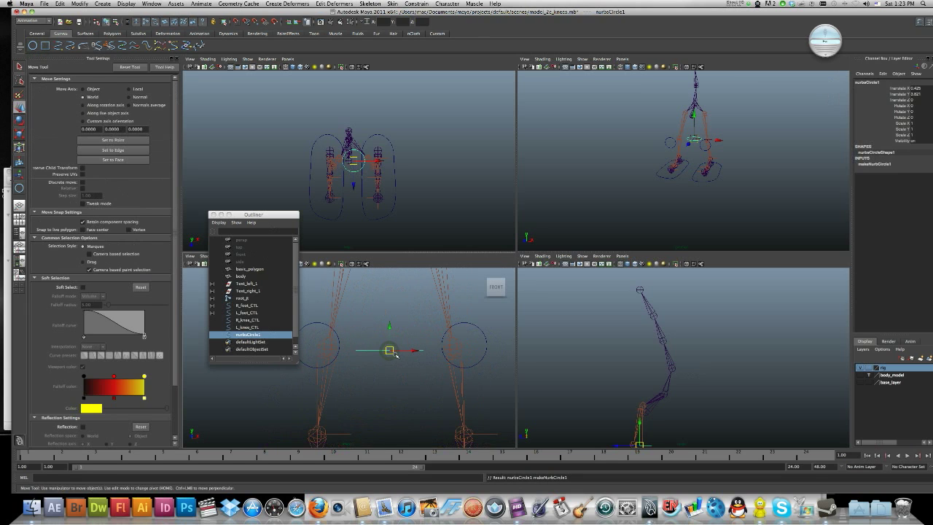
pyautogui.press('z')
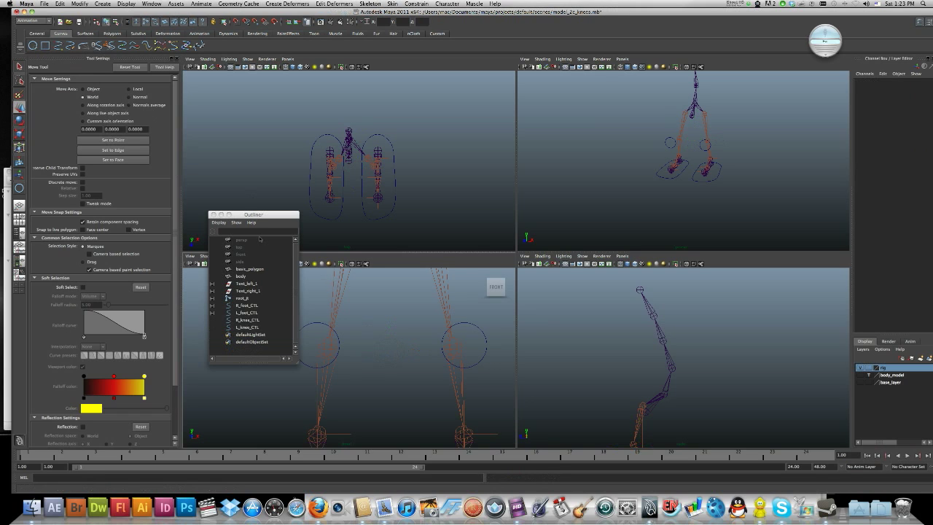
pyautogui.press('y')
pyautogui.moveTo(377, 336); pyautogui.dragTo(421, 337)
# Step: Scale the new circle flat into a thin ellipse and lower it slightly
pyautogui.press('r')
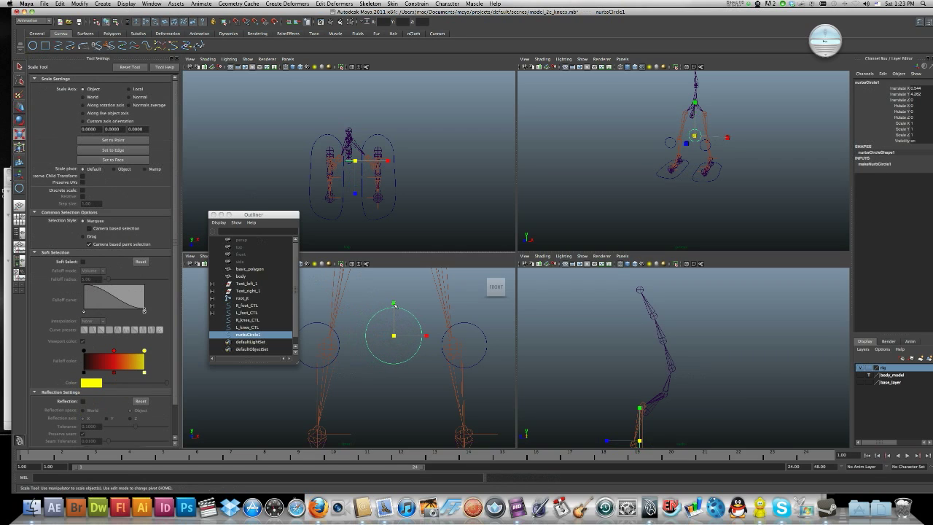
pyautogui.moveTo(395, 305); pyautogui.dragTo(419, 333)
pyautogui.press('w')
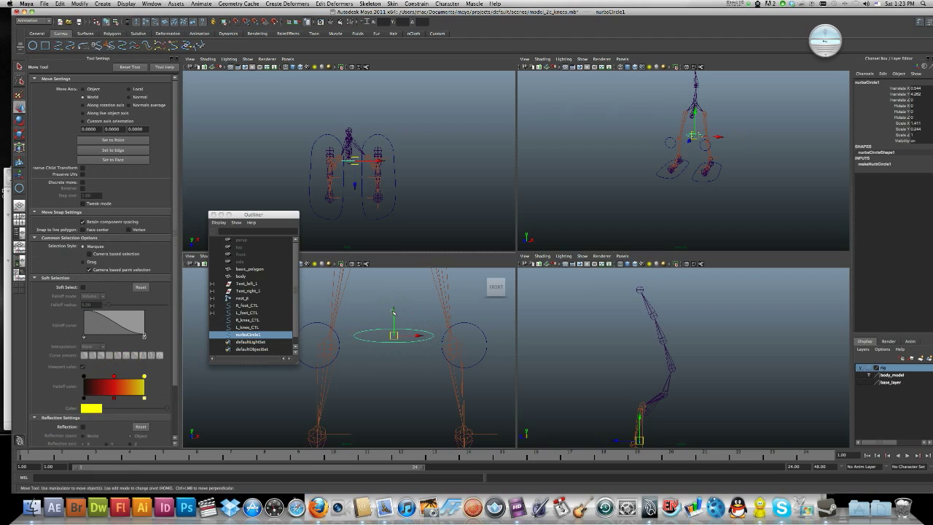
pyautogui.moveTo(393, 305); pyautogui.dragTo(393, 313)
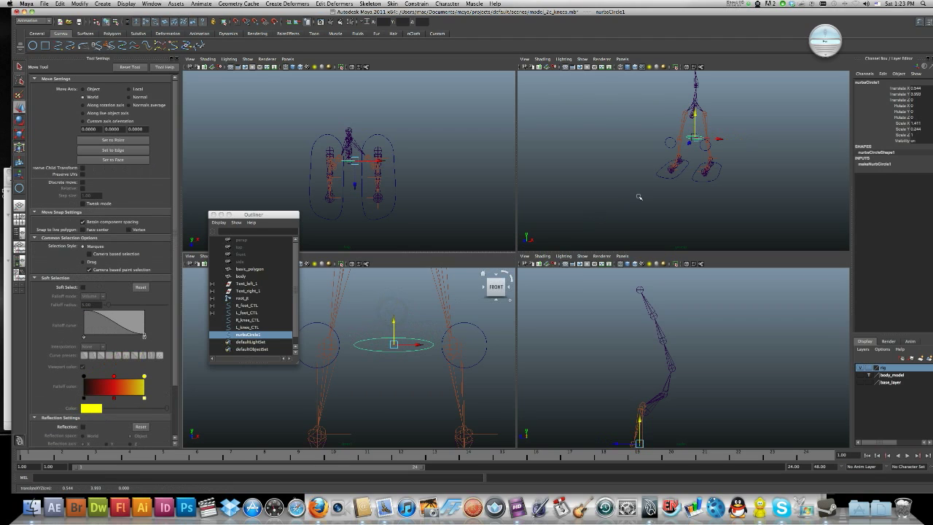
pyautogui.keyDown('alt'); pyautogui.moveTo(638, 197); pyautogui.dragTo(651, 151); pyautogui.keyUp('alt')
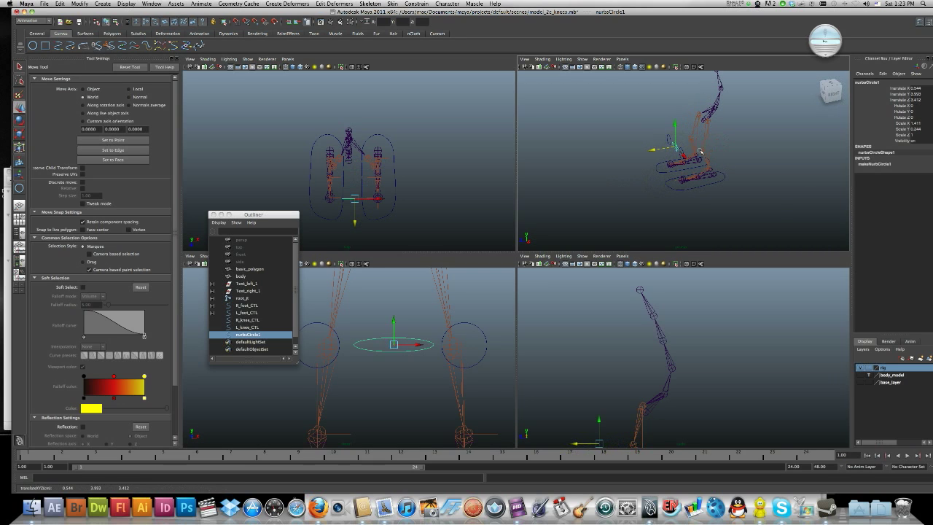
pyautogui.press('space')
pyautogui.keyDown('alt'); pyautogui.moveTo(610, 229); pyautogui.dragTo(525, 248); pyautogui.keyUp('alt')
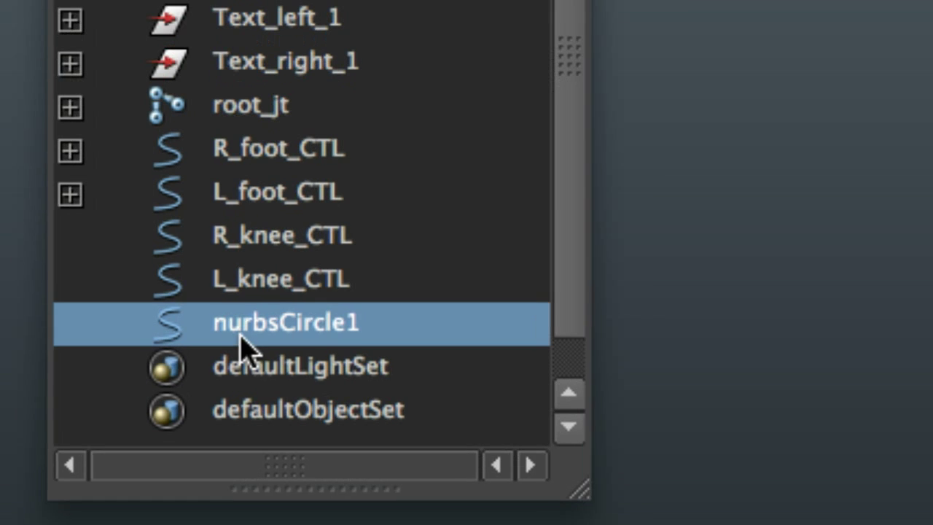
# Step: Rename the flat nurbsCircle1 to knees_CTL in the Outliner
pyautogui.doubleClick(242, 335)
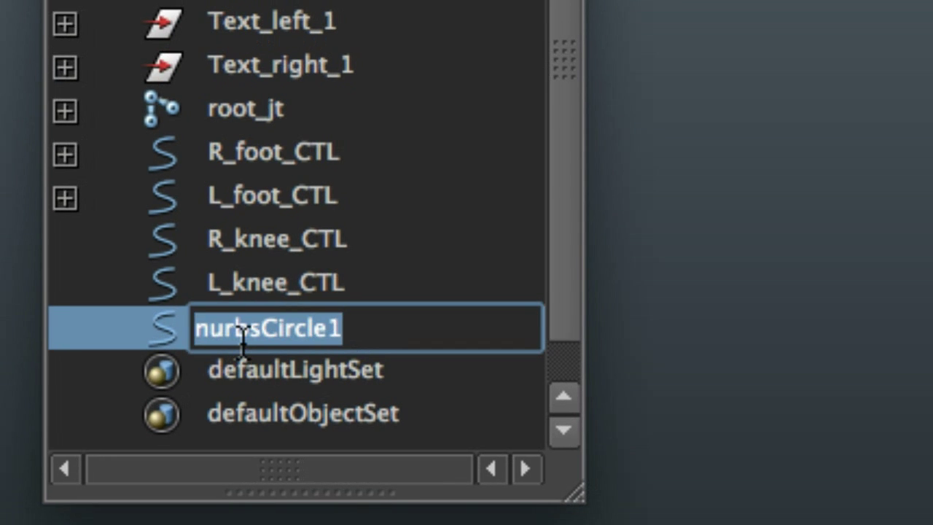
pyautogui.write('knees_')
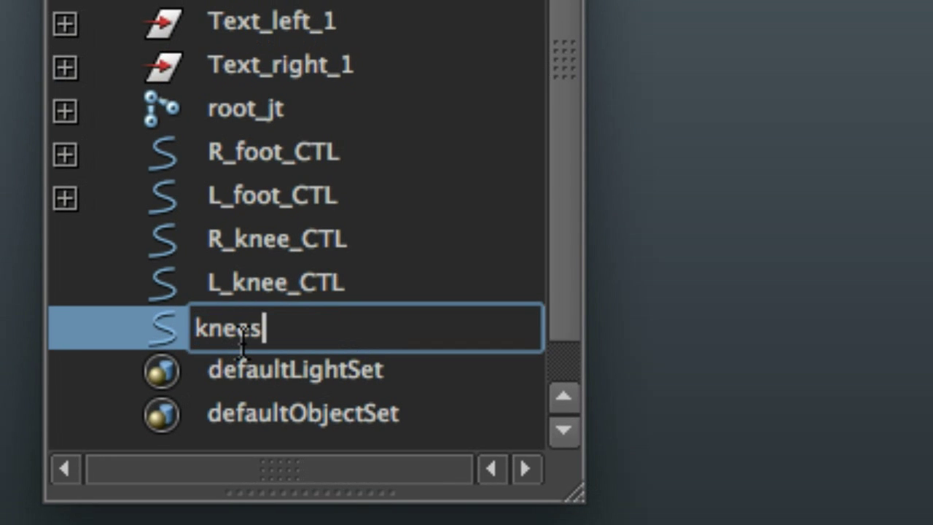
pyautogui.write('CTL')
pyautogui.press('Return')
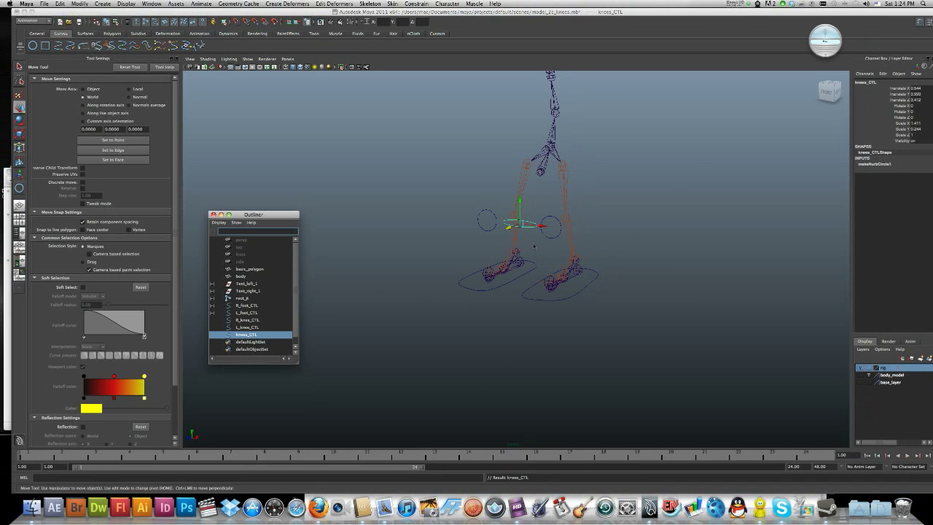
pyautogui.click(534, 247)
# Step: Parent R_knee_CTL under knees_CTL
pyautogui.keyDown('alt'); pyautogui.moveTo(535, 247); pyautogui.dragTo(507, 255); pyautogui.keyUp('alt')
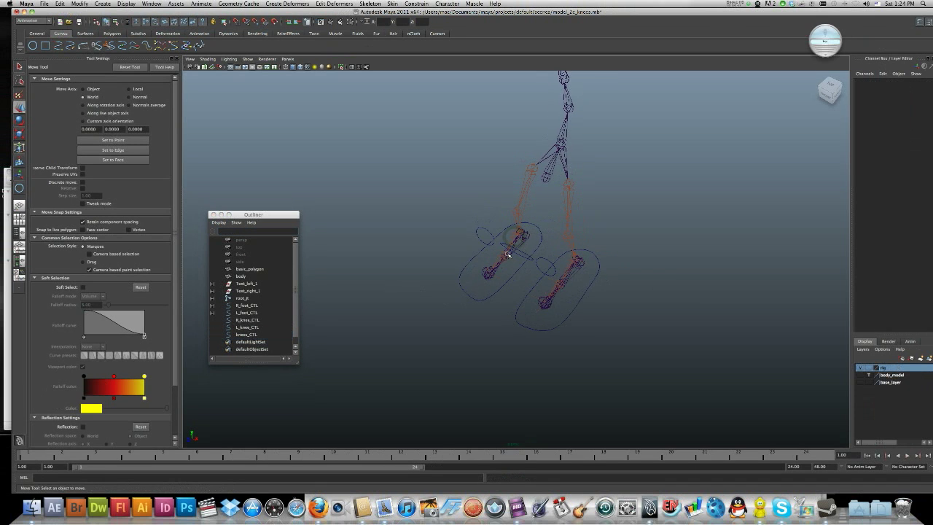
pyautogui.scroll(3, 506, 256)
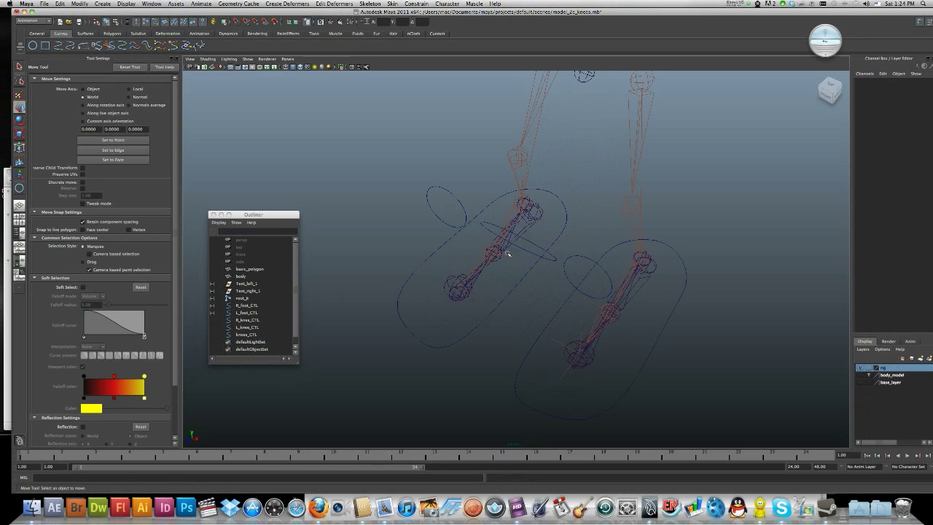
pyautogui.click(466, 216)
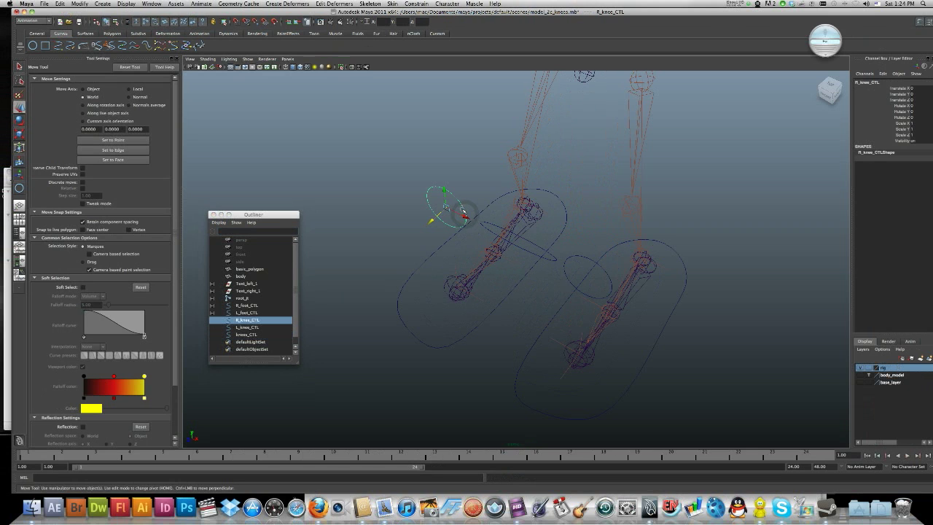
pyautogui.keyDown('shift'); pyautogui.click(527, 241); pyautogui.keyUp('shift')
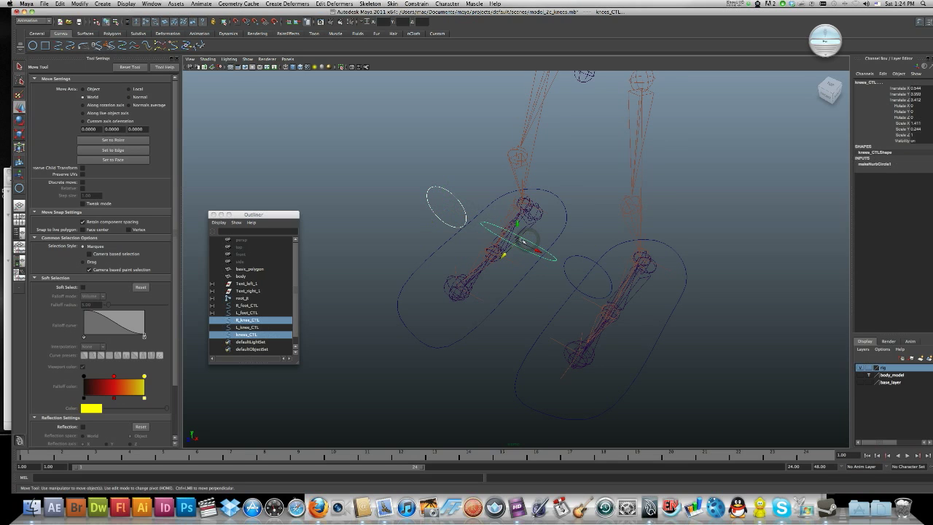
pyautogui.moveTo(523, 241); pyautogui.dragTo(520, 220)
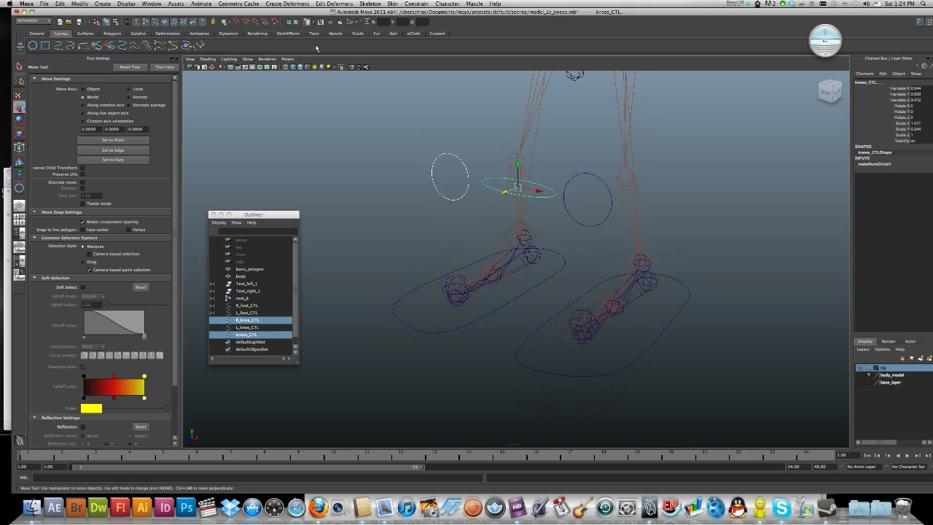
pyautogui.click(60, 4)
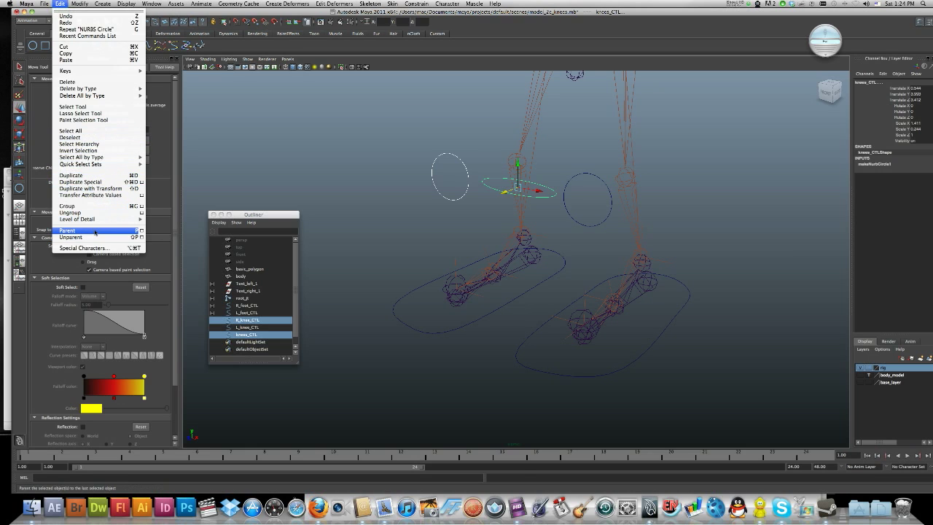
pyautogui.click(92, 230)
# Step: Test-move knees_CTL and undo, then parent L_knee_CTL under knees_CTL
pyautogui.click(419, 215)
pyautogui.click(497, 189)
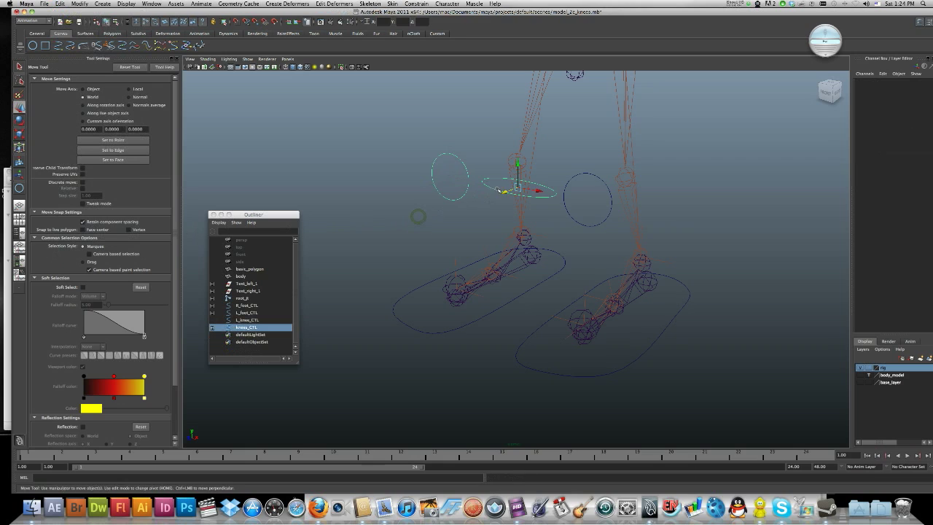
pyautogui.moveTo(541, 193); pyautogui.dragTo(552, 193)
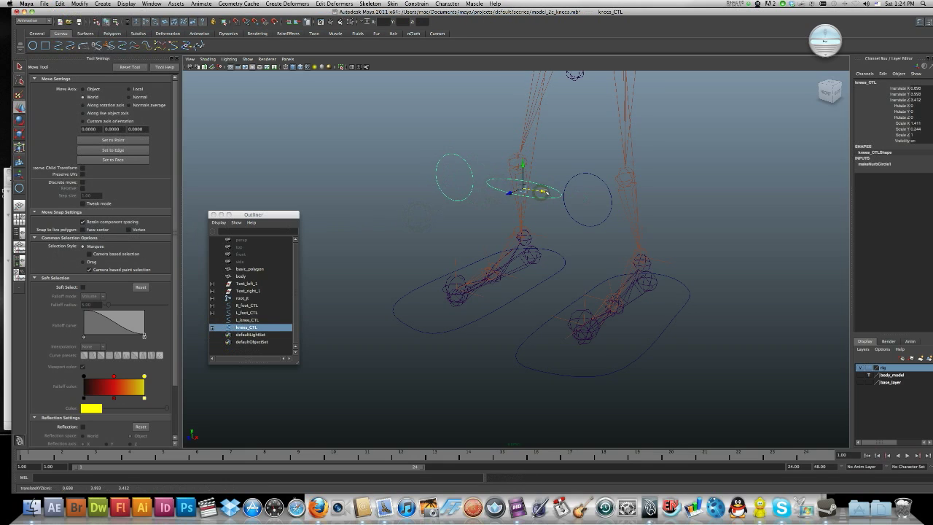
pyautogui.press('z')
pyautogui.click(597, 178)
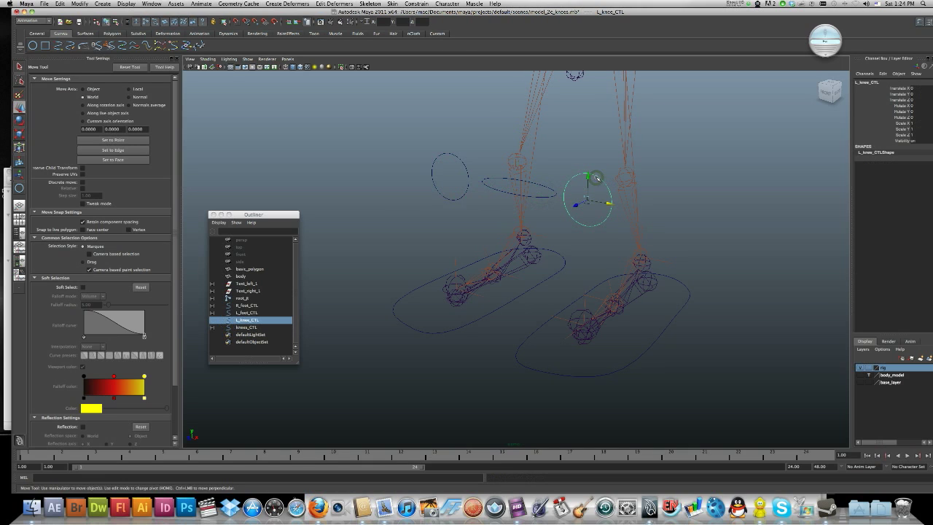
pyautogui.keyDown('shift'); pyautogui.click(552, 196); pyautogui.keyUp('shift')
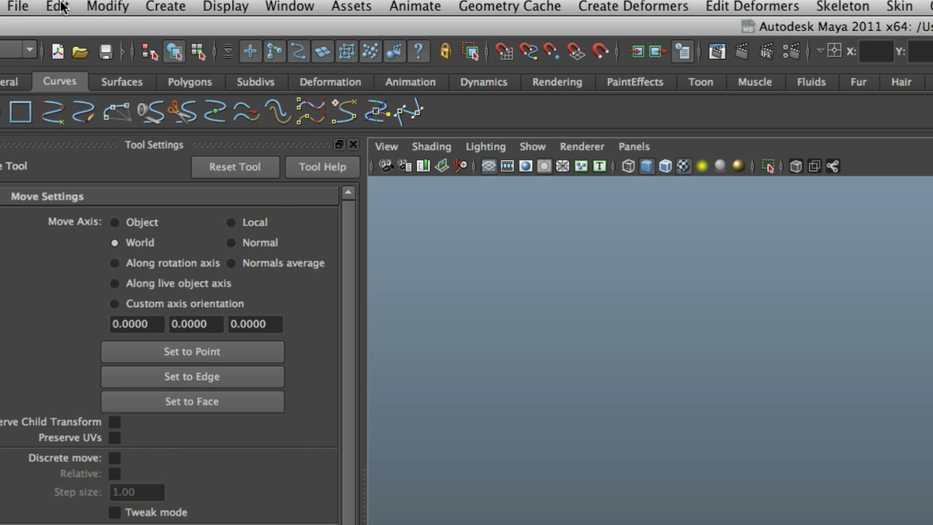
pyautogui.click(60, 4)
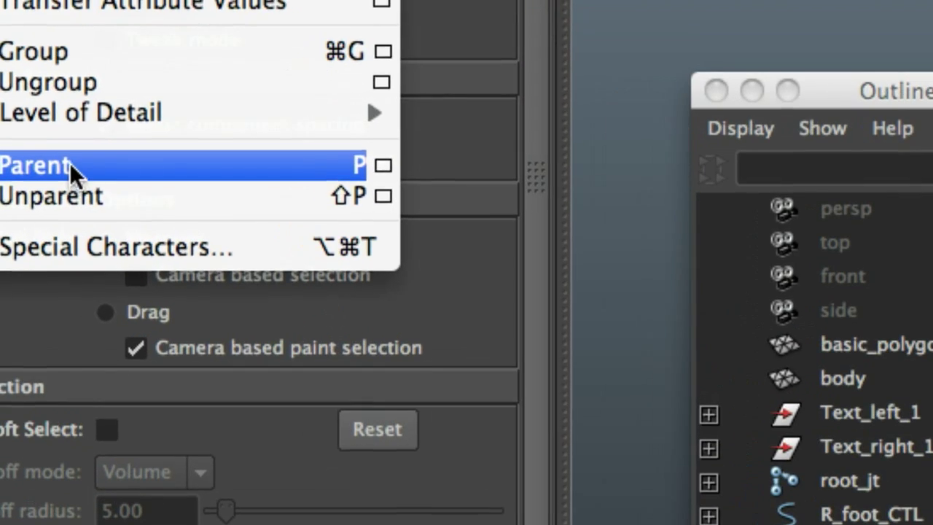
pyautogui.click(71, 165)
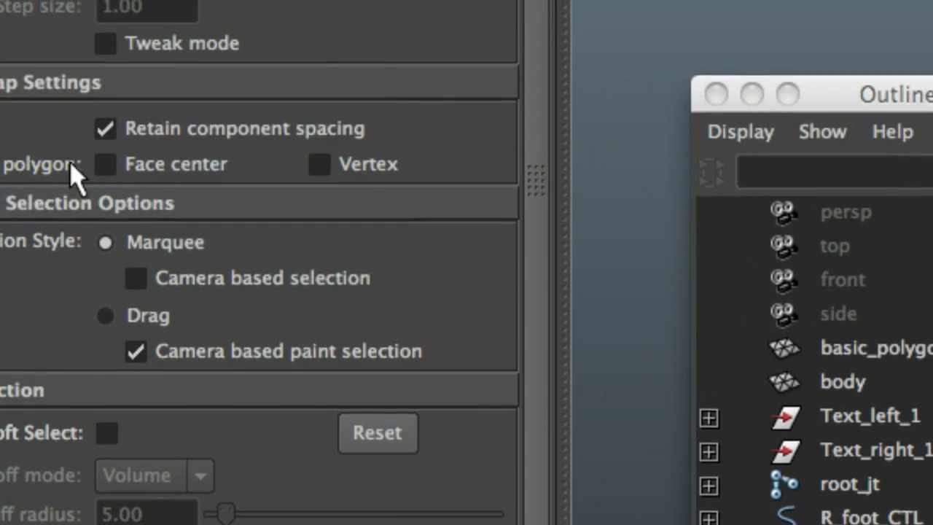
# Step: Orbit to face the rig from the front and select the knees_CTL circle
pyautogui.click(318, 160)
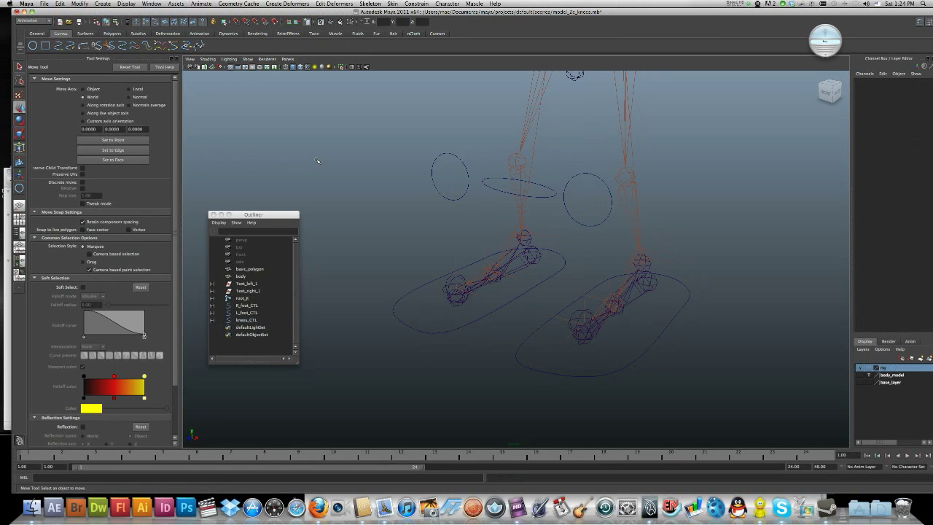
pyautogui.keyDown('alt'); pyautogui.moveTo(391, 168); pyautogui.dragTo(460, 178); pyautogui.keyUp('alt')
pyautogui.click(535, 220)
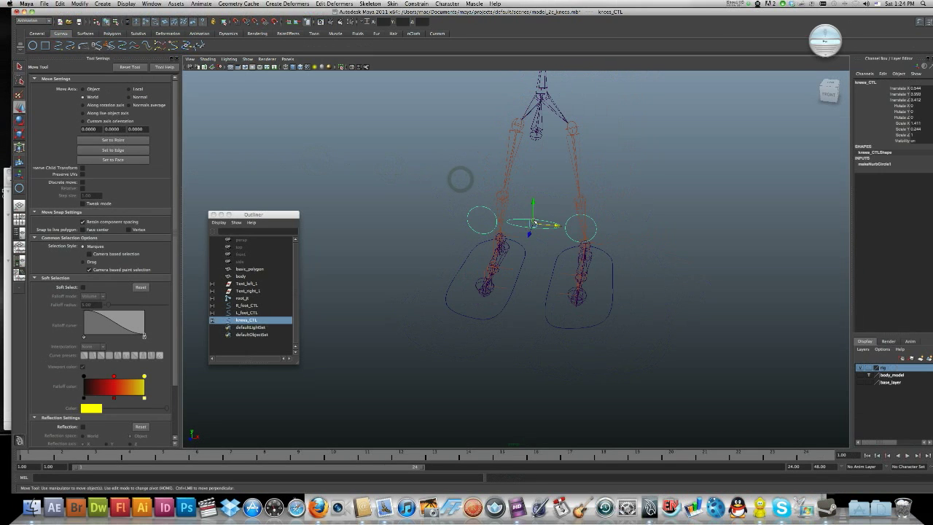
pyautogui.moveTo(556, 224)
pyautogui.mouseDown()
pyautogui.moveTo(566, 227)
pyautogui.moveTo(543, 226)
pyautogui.moveTo(574, 227)
pyautogui.moveTo(560, 227)
pyautogui.mouseUp()
pyautogui.click(549, 225)
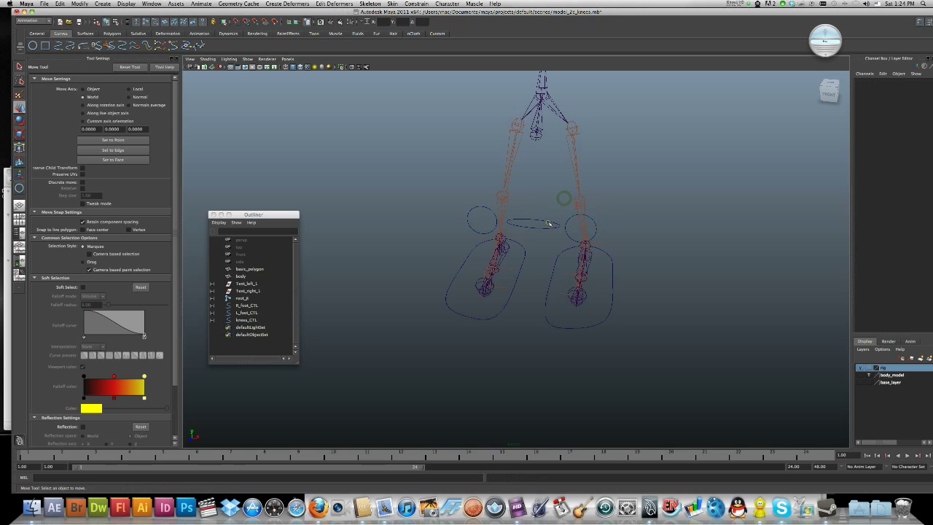
pyautogui.click(549, 224)
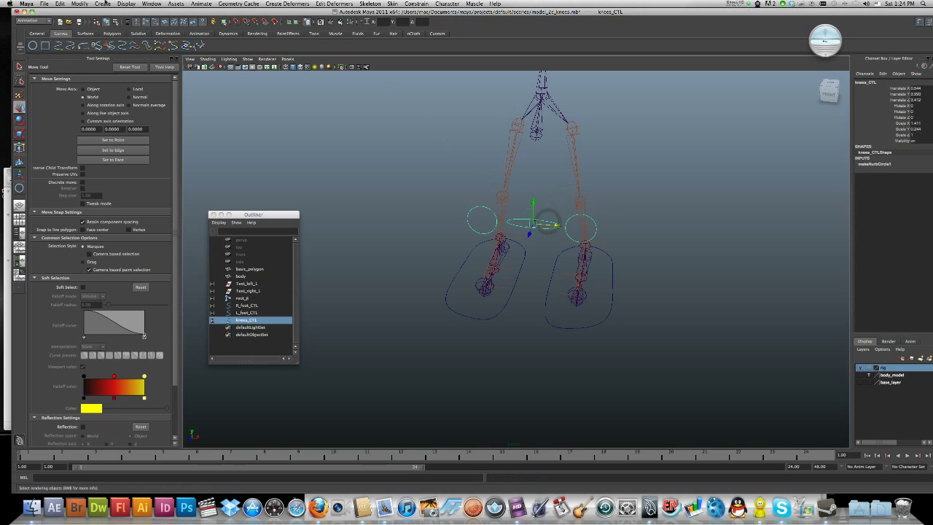
# Step: Delete knees_CTL's construction history and freeze its transformations
pyautogui.click(61, 3)
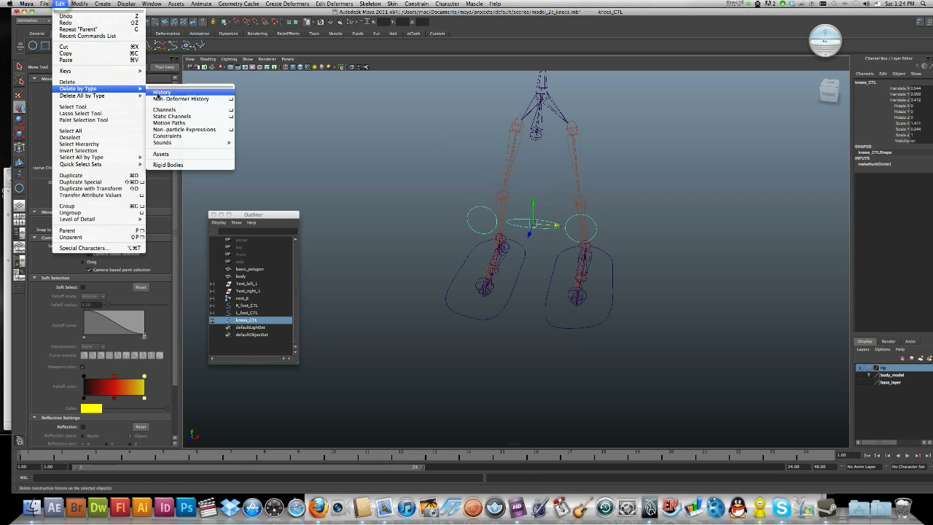
pyautogui.click(154, 88)
pyautogui.click(79, 4)
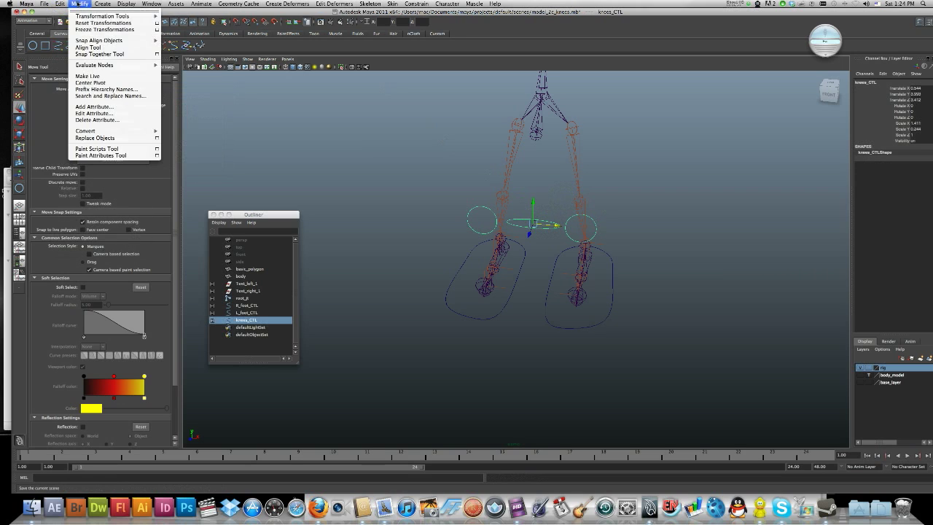
pyautogui.click(102, 29)
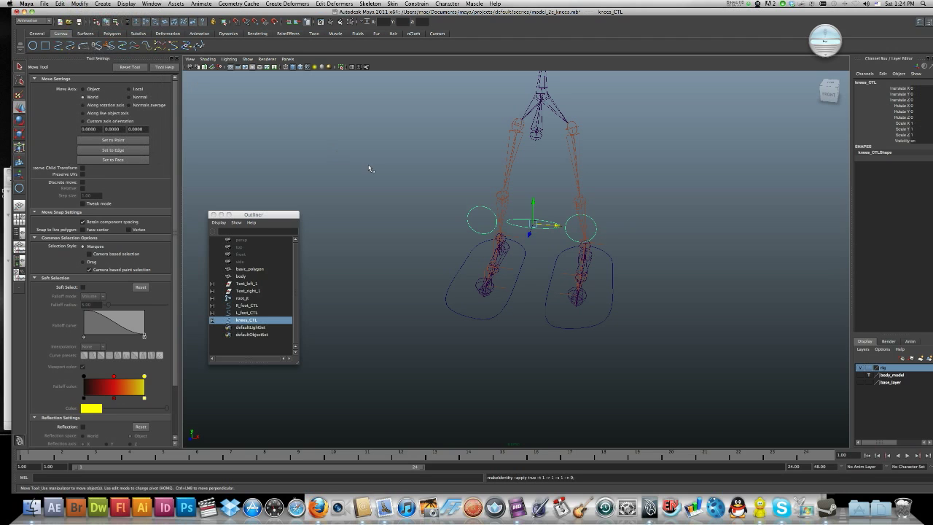
# Step: Test-move knees_CTL to check both knee circles follow, then undo the move
pyautogui.click(523, 184)
pyautogui.click(527, 220)
pyautogui.moveTo(558, 228)
pyautogui.mouseDown()
pyautogui.moveTo(587, 229)
pyautogui.moveTo(525, 228)
pyautogui.moveTo(576, 228)
pyautogui.moveTo(548, 223)
pyautogui.mouseUp()
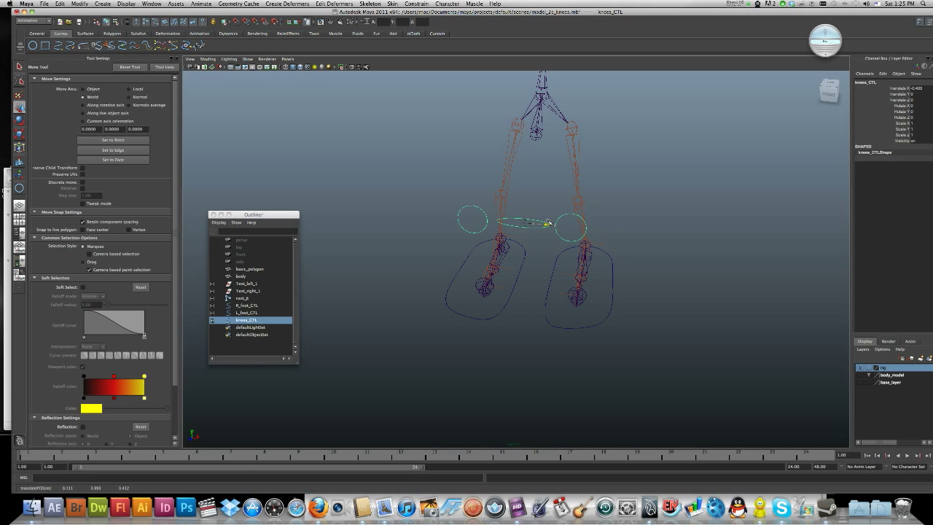
pyautogui.moveTo(548, 223)
pyautogui.mouseDown()
pyautogui.moveTo(529, 223)
pyautogui.moveTo(601, 223)
pyautogui.moveTo(514, 222)
pyautogui.moveTo(579, 224)
pyautogui.moveTo(559, 227)
pyautogui.mouseUp()
pyautogui.hotkey('ctrl', 'z')
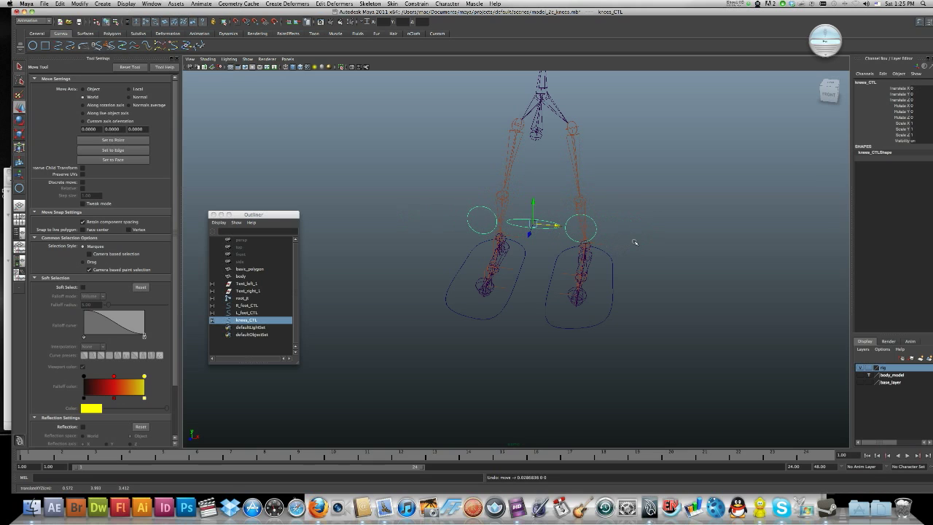